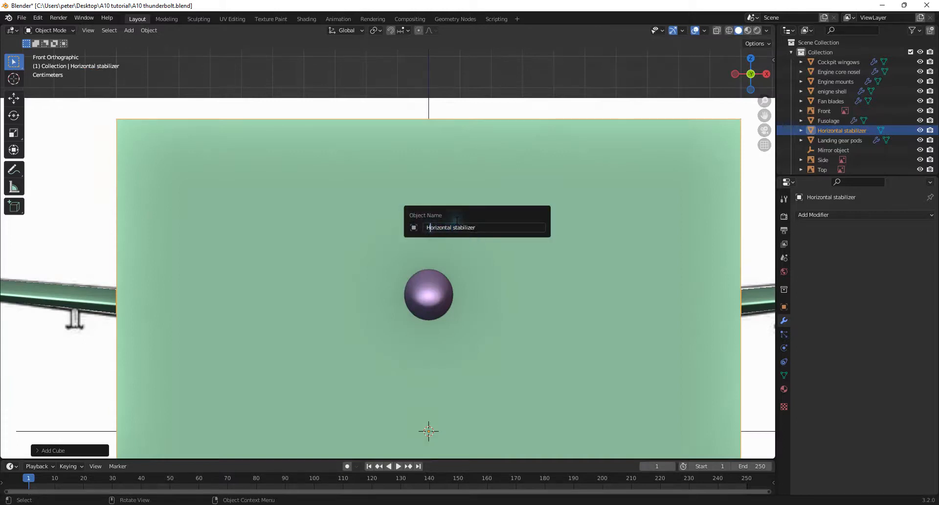
# Name the new cube "horizontal stabilizer" and scale it down uniformly to a small block
pyautogui.write('h')
pyautogui.press('Return')
pyautogui.scroll(-6, 524, 272)
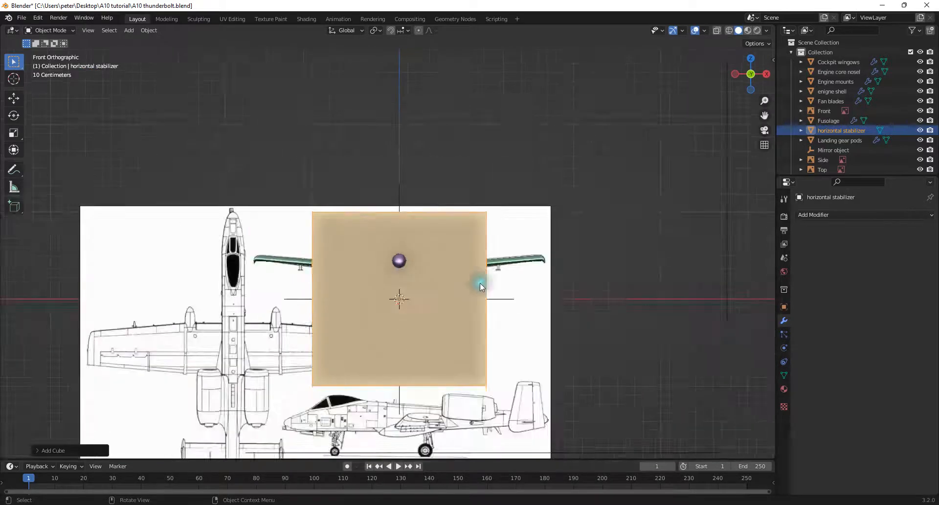
pyautogui.scroll(5, 477, 313)
pyautogui.press('s')
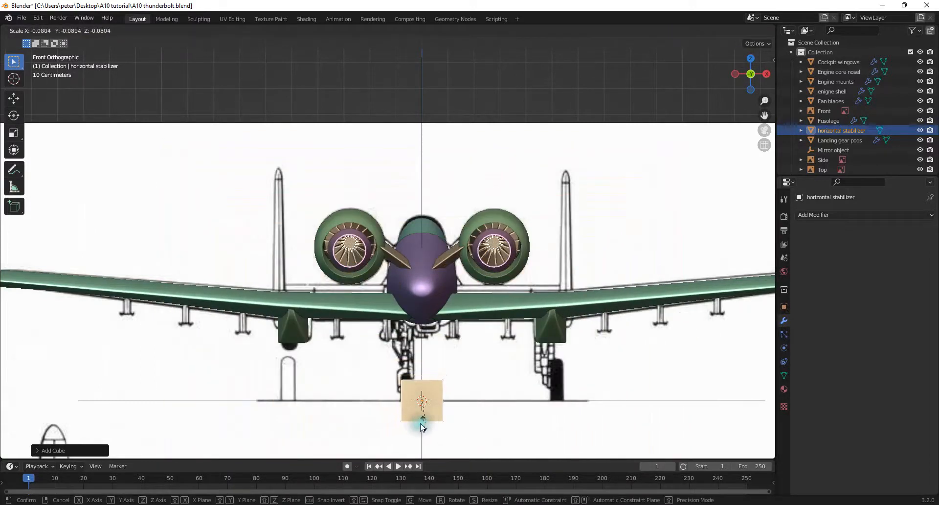
pyautogui.click(428, 406)
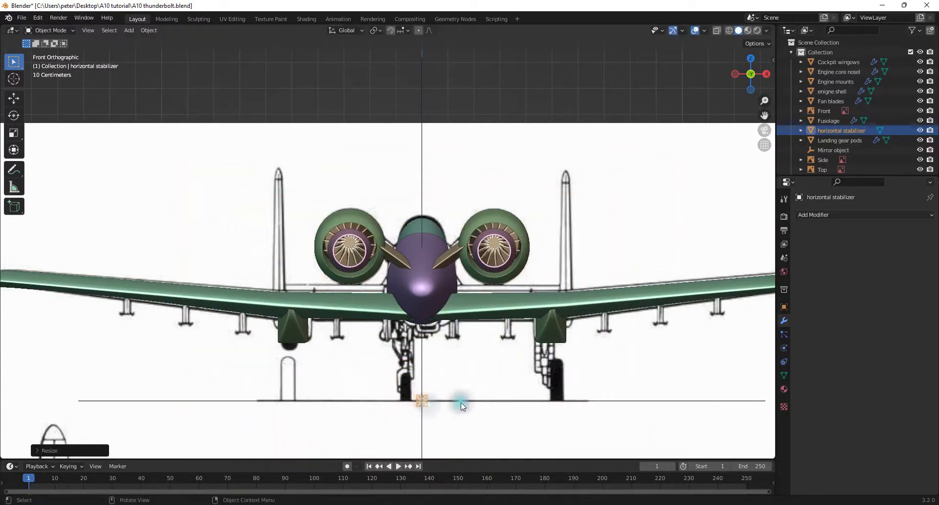
# Move the small cube in the front view up to the blueprint's horizontal tail line, beside the fuselage
pyautogui.scroll(3, 509, 350)
pyautogui.scroll(-3, 509, 351)
pyautogui.scroll(2, 516, 416)
pyautogui.click(513, 426)
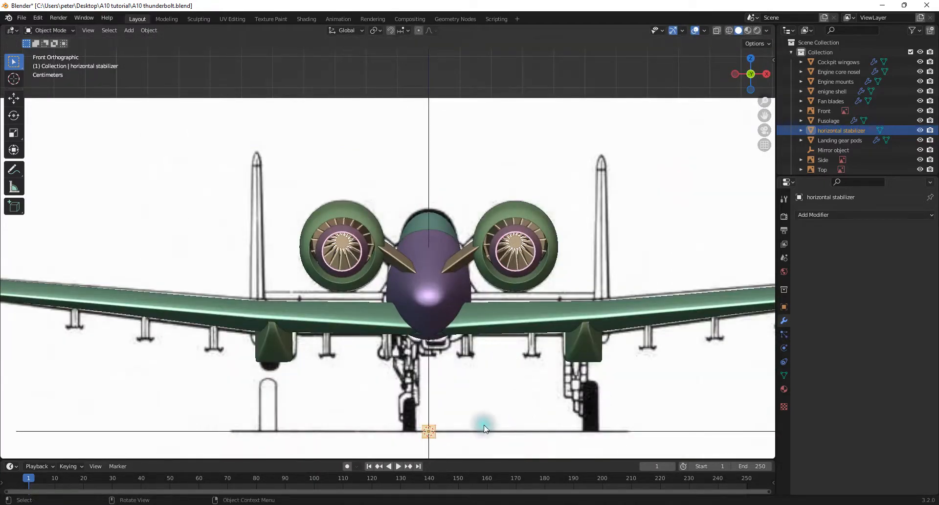
pyautogui.scroll(-2, 495, 424)
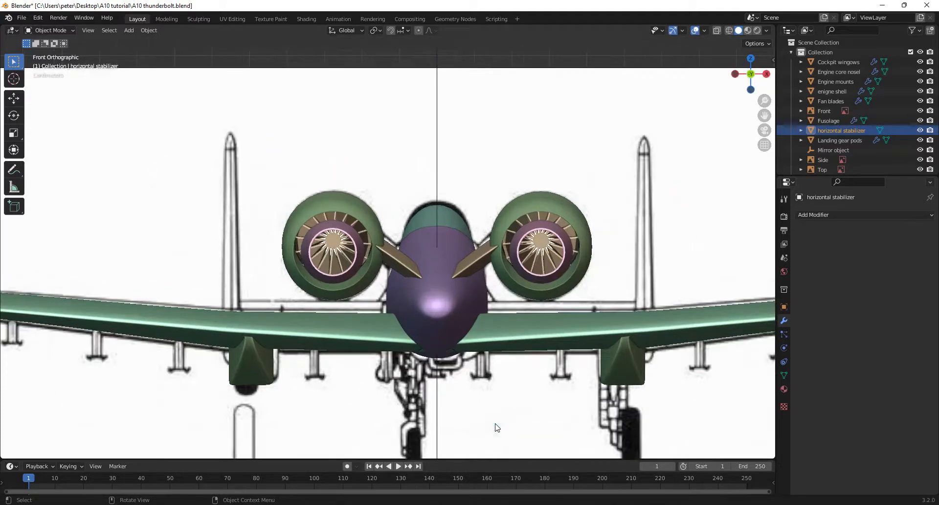
pyautogui.scroll(1, 496, 424)
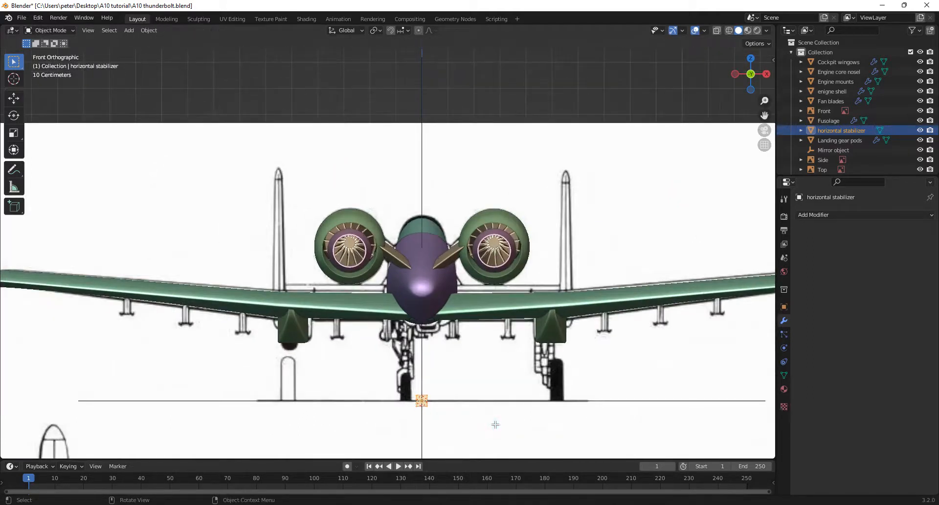
pyautogui.press('g')
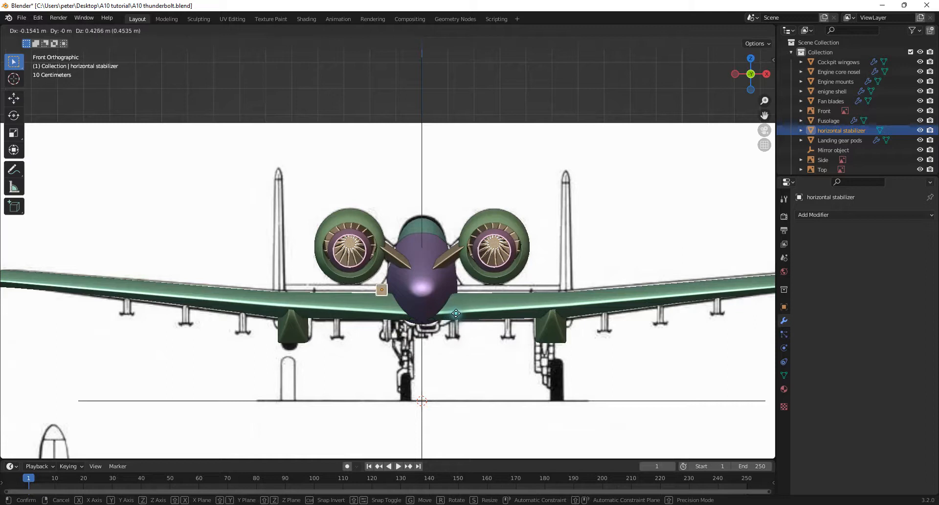
pyautogui.click(466, 310)
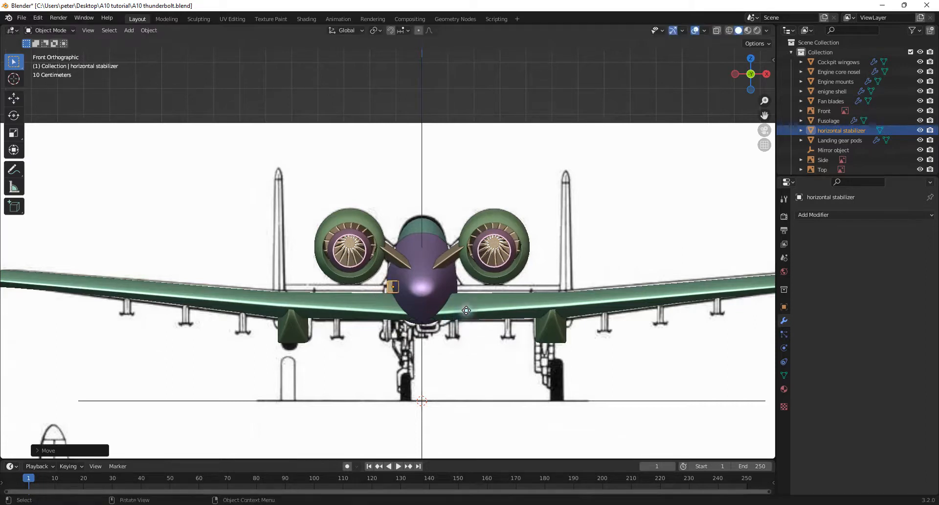
# Fine-tune the cube's uniform scale and shift it slightly down along Z to line up with the blueprint's horizontal tail
pyautogui.scroll(4, 439, 323)
pyautogui.press('s')
pyautogui.click(459, 348)
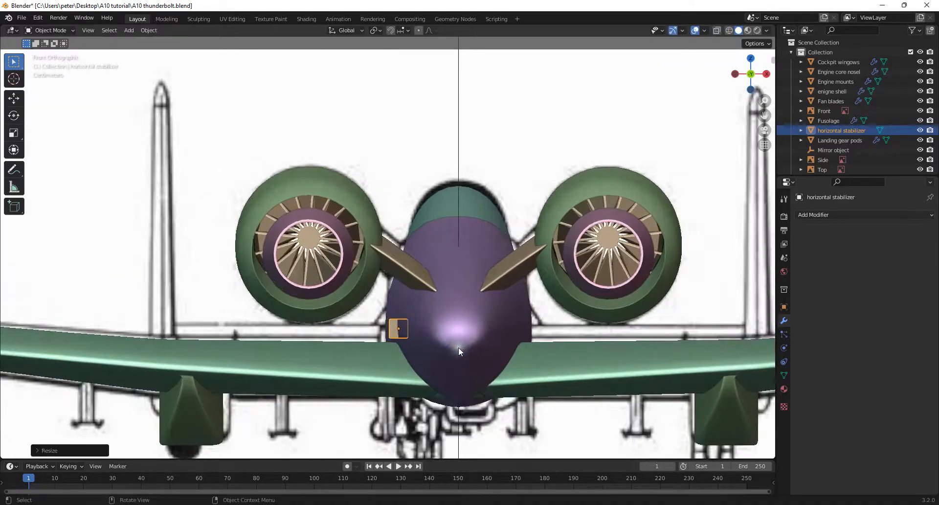
pyautogui.press('g')
pyautogui.press('z')
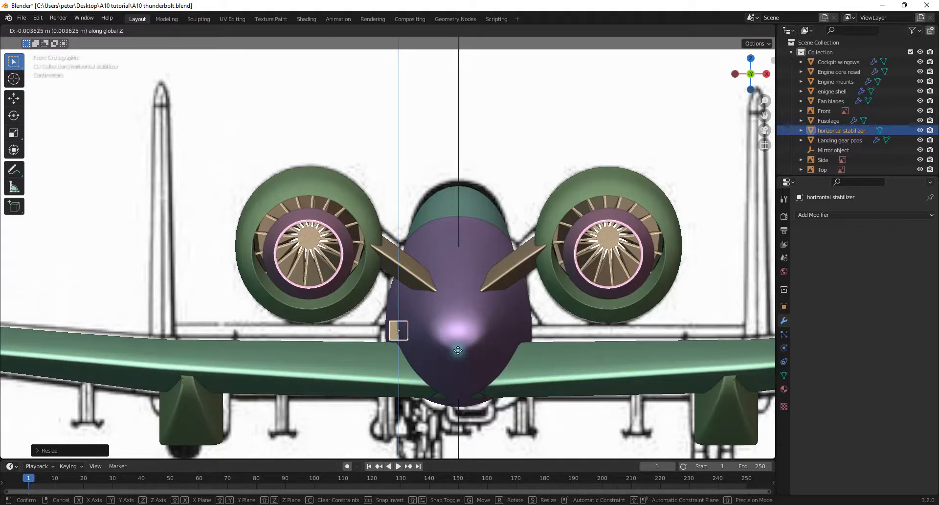
pyautogui.click(457, 352)
# Scale the cube to about 0.79 along Z and nudge it vertically to fit the horizontal tail's thickness in the blueprint
pyautogui.press('s')
pyautogui.press('z')
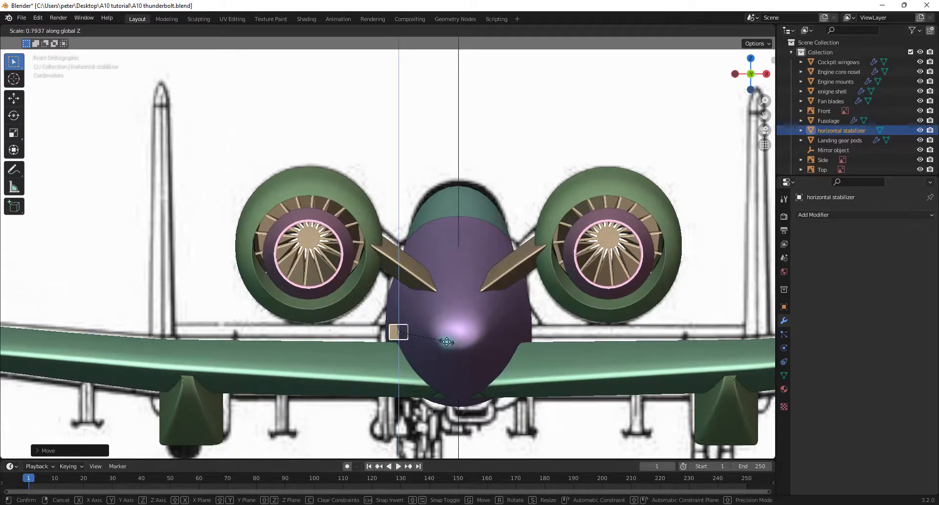
pyautogui.click(447, 341)
pyautogui.press('g')
pyautogui.press('z')
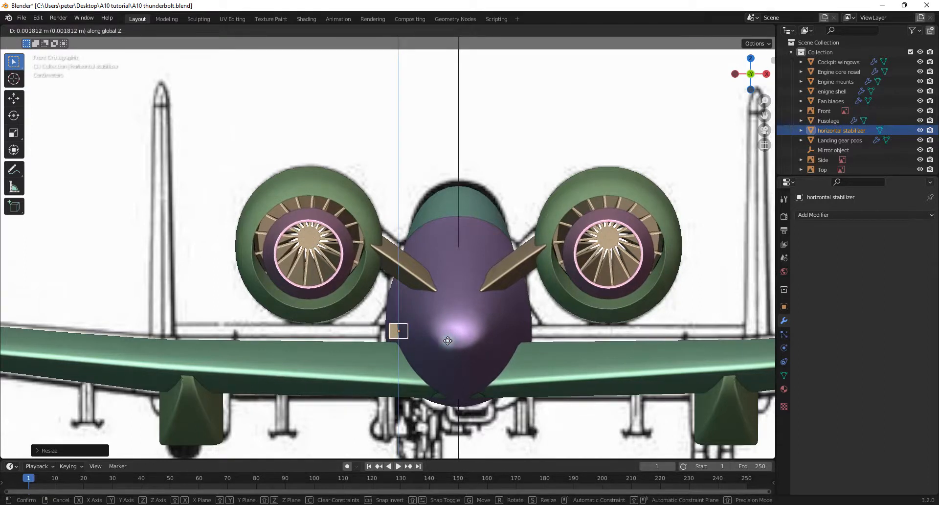
pyautogui.click(447, 342)
# Using X-ray in the side view, move the cube along Y to the aircraft's tail, within the vertical fin outline, and check it from above
pyautogui.moveTo(445, 339); pyautogui.dragTo(429, 288, button='middle')
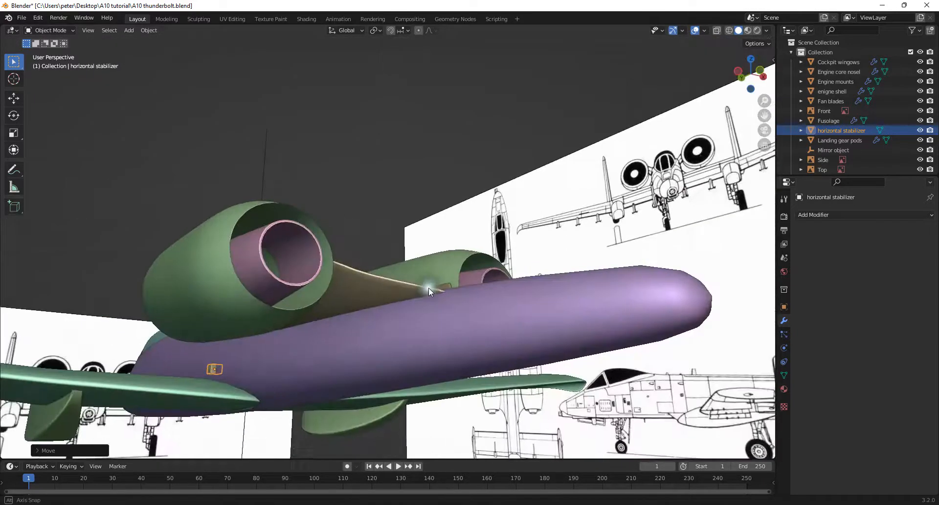
pyautogui.click(739, 71)
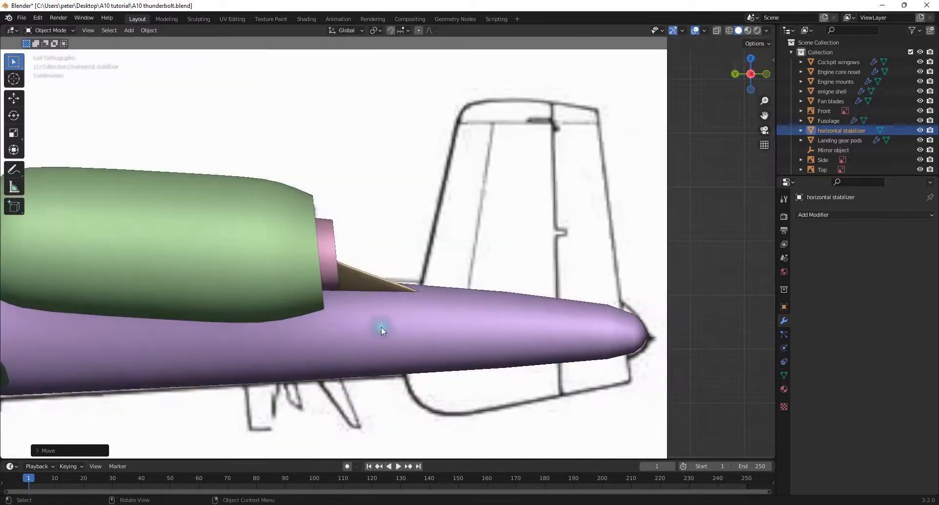
pyautogui.press('g')
pyautogui.press('Escape')
pyautogui.hotkey('alt', 'z')
pyautogui.press('g')
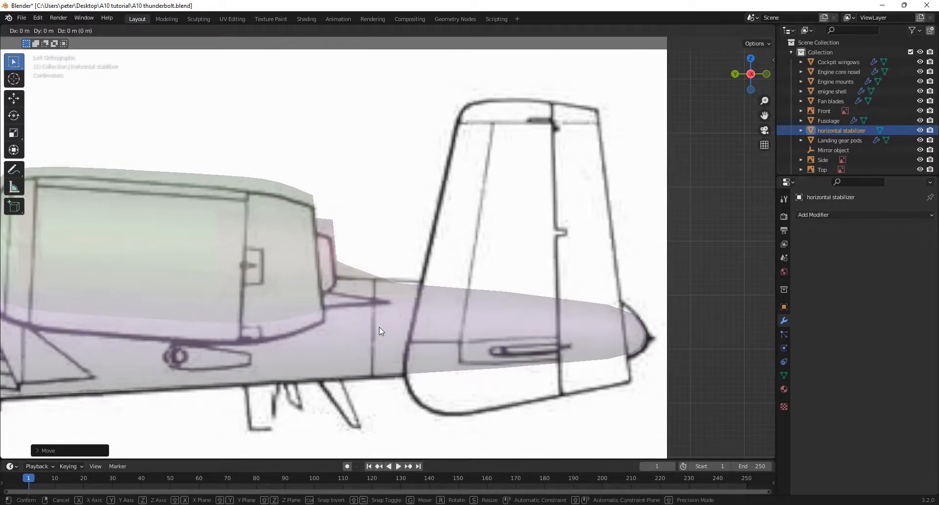
pyautogui.press('y')
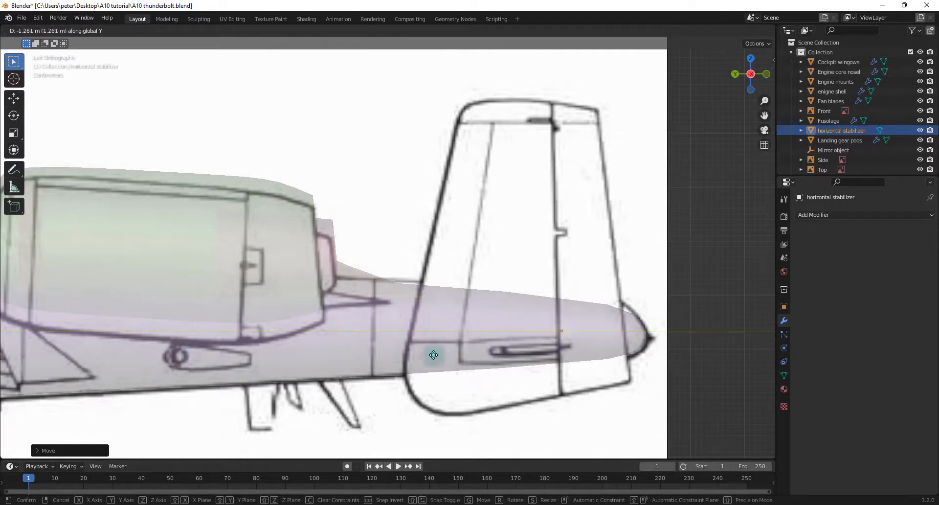
pyautogui.click(247, 372)
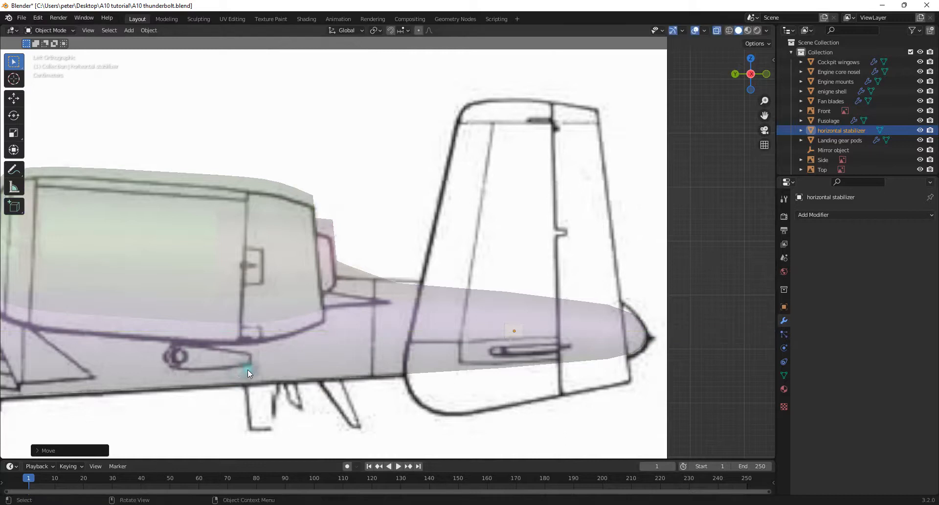
pyautogui.scroll(-4, 339, 339)
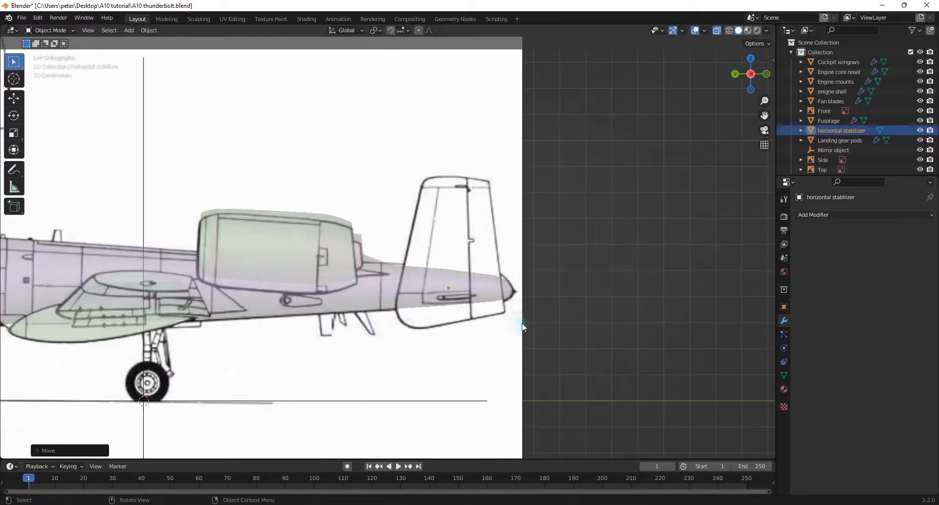
pyautogui.click(752, 60)
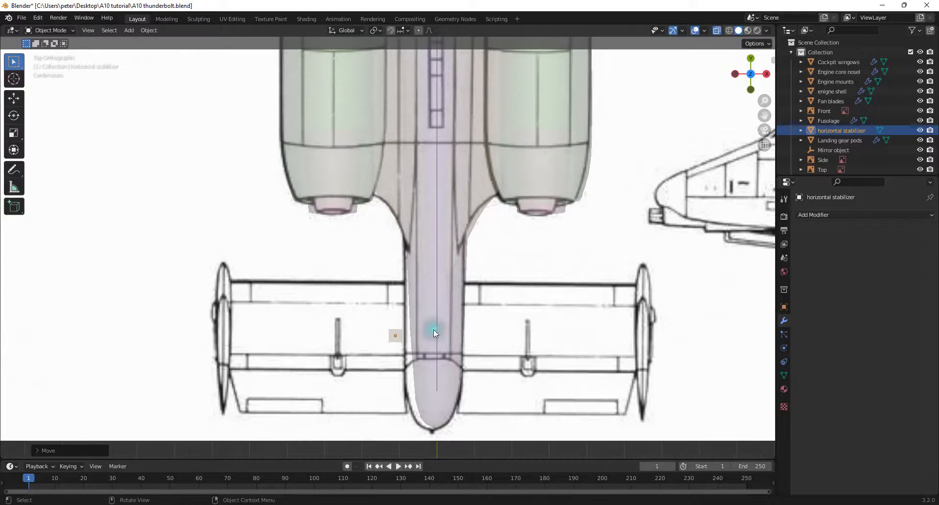
pyautogui.press('Tab')
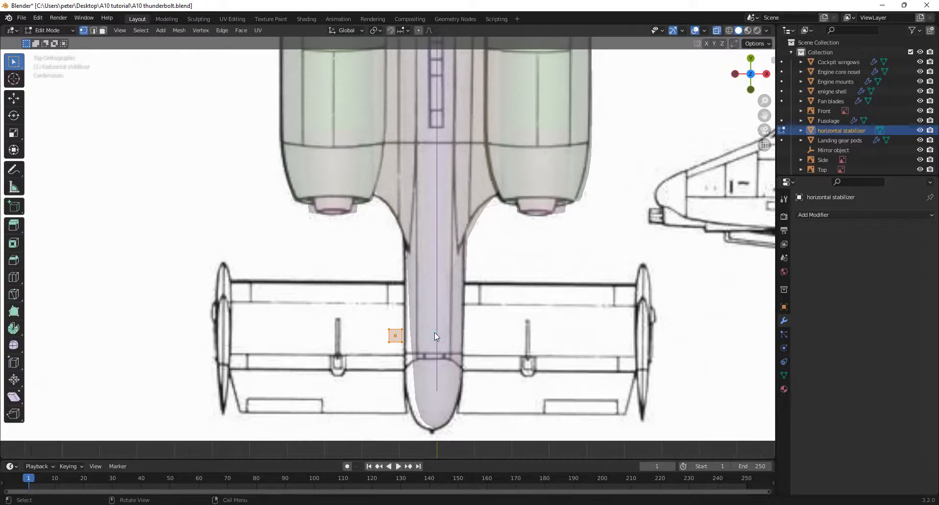
pyautogui.press('Tab')
pyautogui.hotkey('alt', 'z')
# Set face selection for mesh editing and move the cube object along X in the front view so it sinks into the fuselage side
pyautogui.moveTo(438, 336); pyautogui.dragTo(495, 178, button='middle')
pyautogui.click(738, 95)
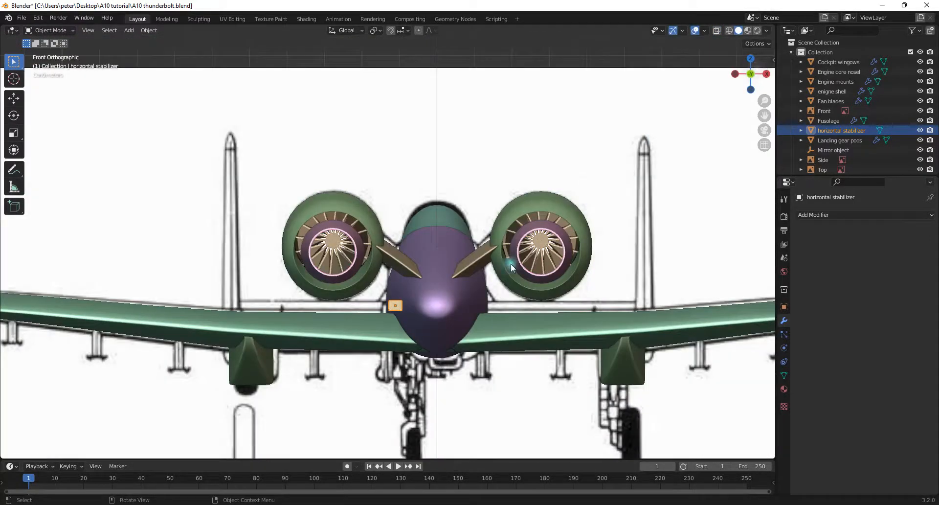
pyautogui.scroll(3, 432, 335)
pyautogui.press('Tab')
pyautogui.press('3')
pyautogui.moveTo(432, 335); pyautogui.dragTo(377, 393, button='middle')
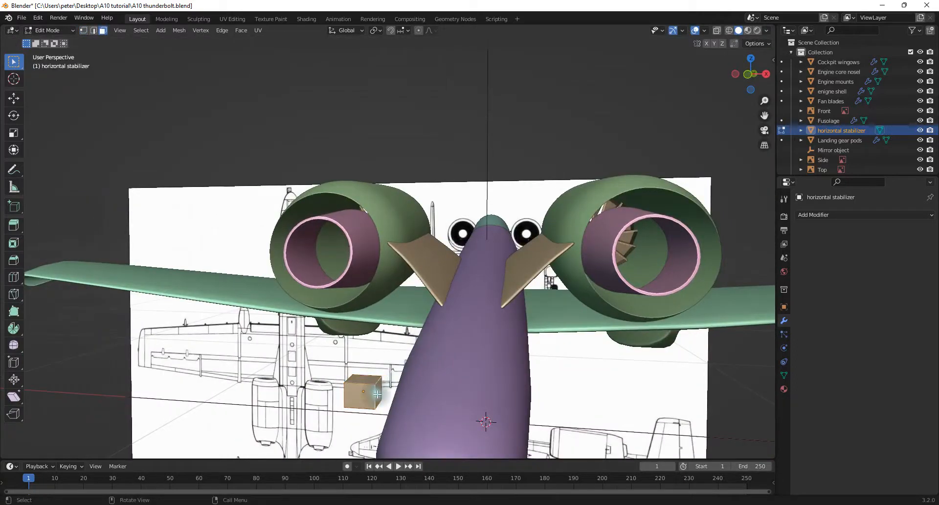
pyautogui.press('Tab')
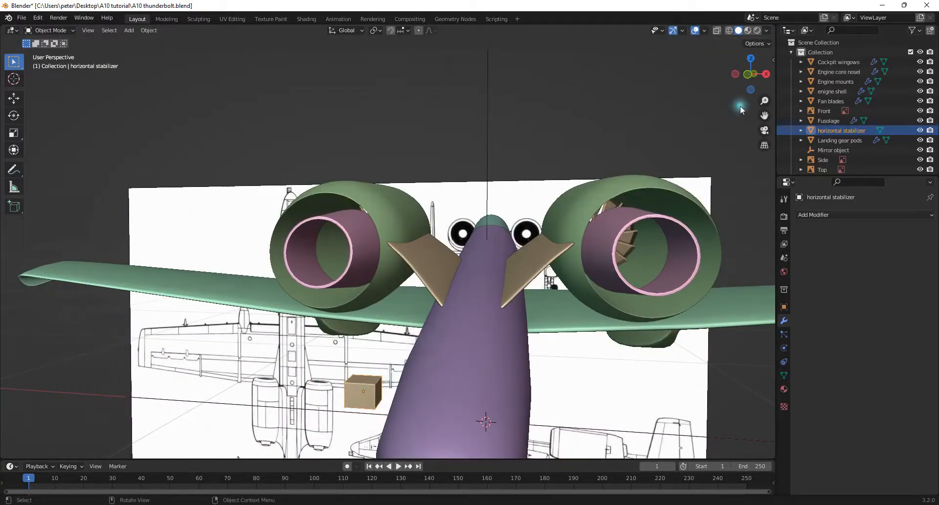
pyautogui.click(740, 78)
pyautogui.press('g')
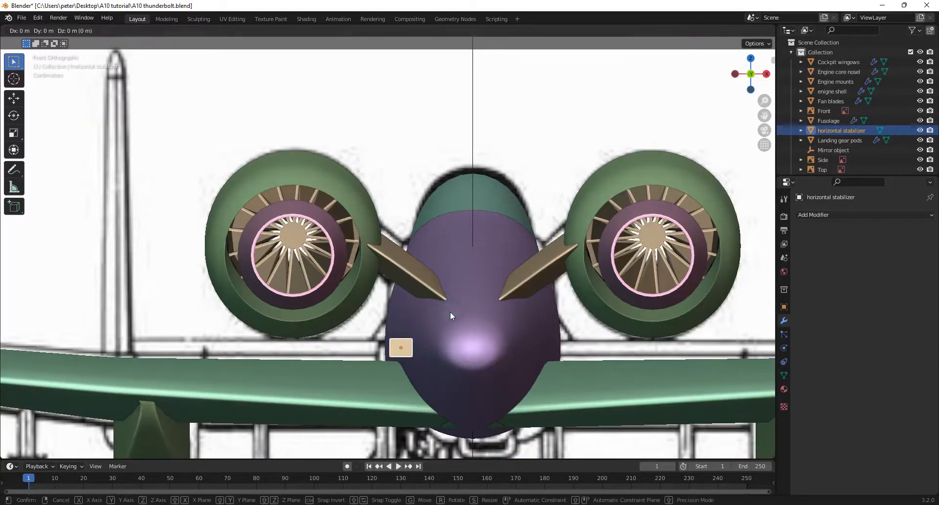
pyautogui.press('x')
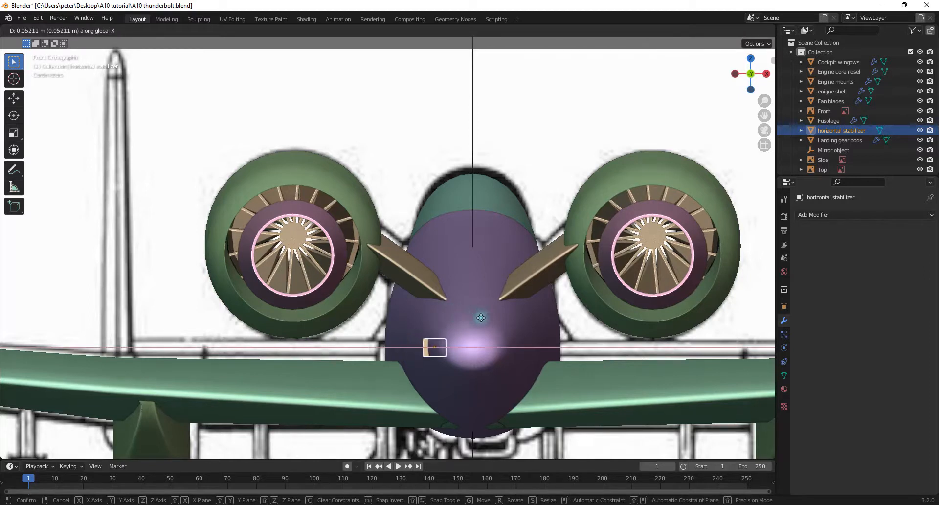
pyautogui.click(473, 318)
# Move the cube's outer side face along X to the vertical fin's inner edge and extrude it about 0.05 m into the fin
pyautogui.moveTo(492, 330); pyautogui.dragTo(482, 433, button='middle')
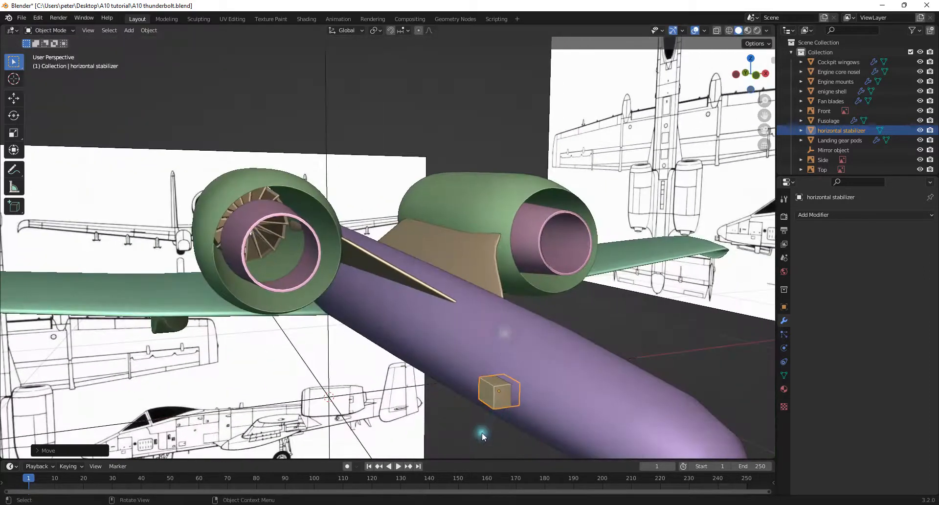
pyautogui.press('Tab')
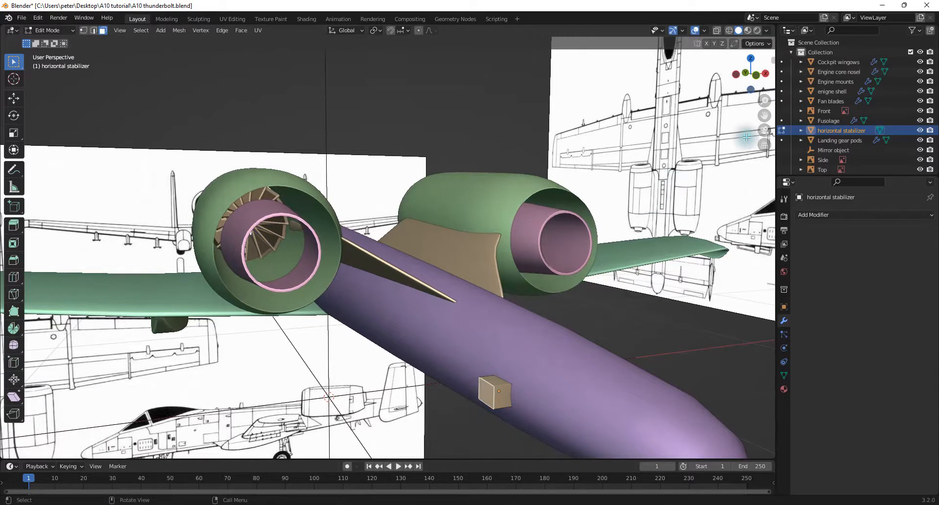
pyautogui.click(756, 75)
pyautogui.scroll(3, 530, 312)
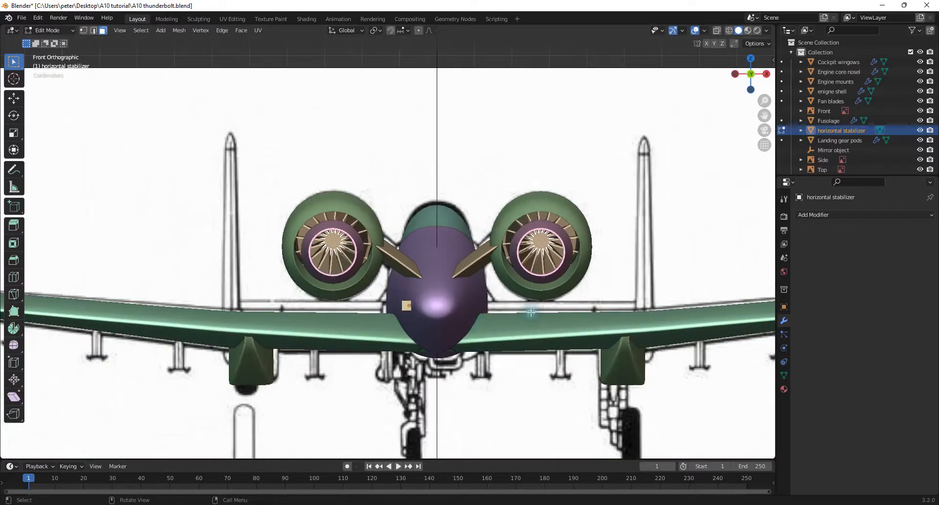
pyautogui.press('g')
pyautogui.press('x')
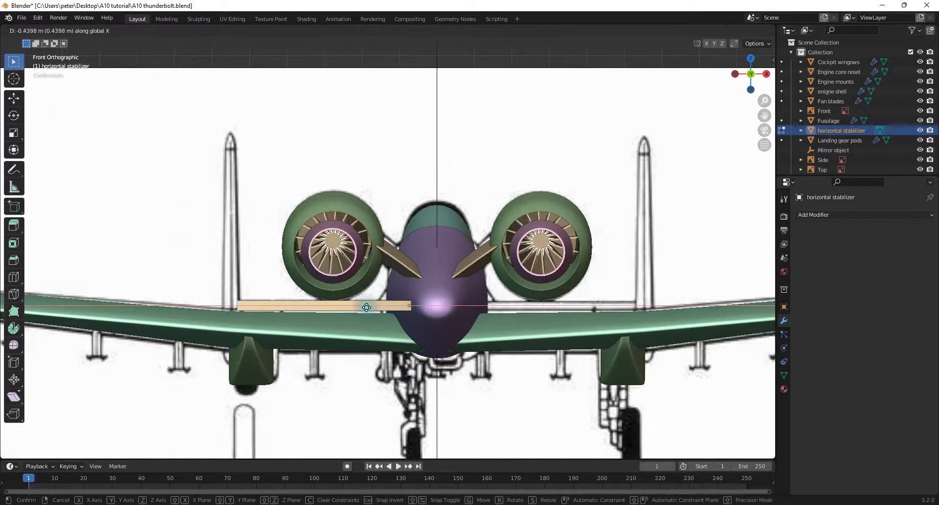
pyautogui.click(369, 306)
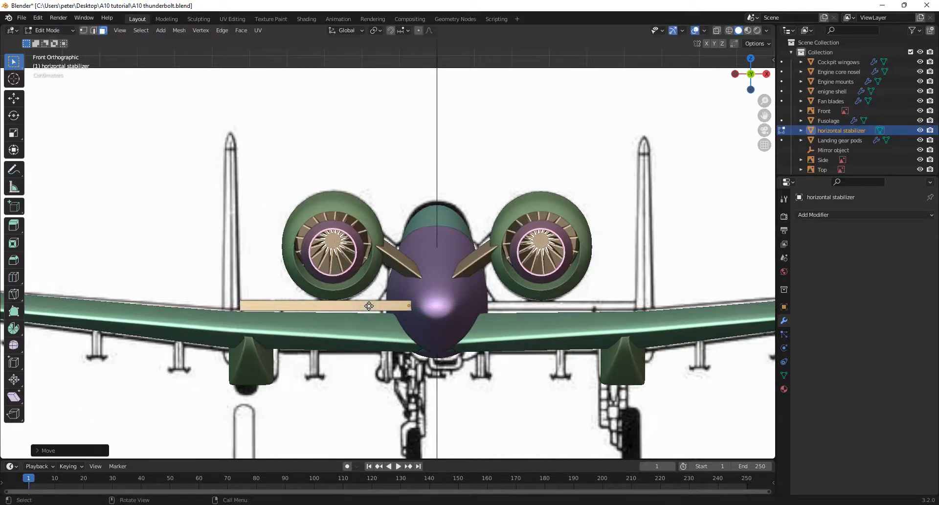
pyautogui.press('e')
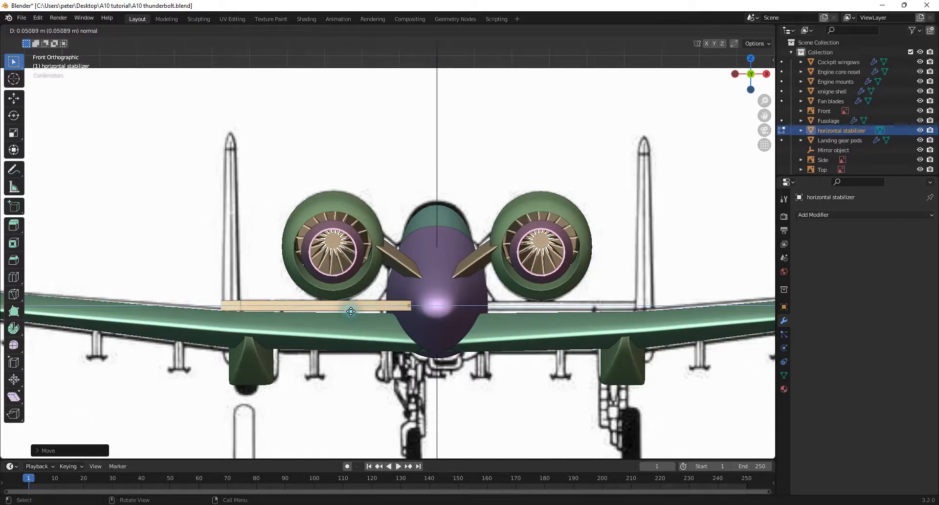
pyautogui.click(350, 311)
# In the top view, stretch the stabilizer mesh along Y toward the tailplane's chord in the blueprint
pyautogui.moveTo(350, 311); pyautogui.dragTo(427, 329, button='middle')
pyautogui.click(751, 58)
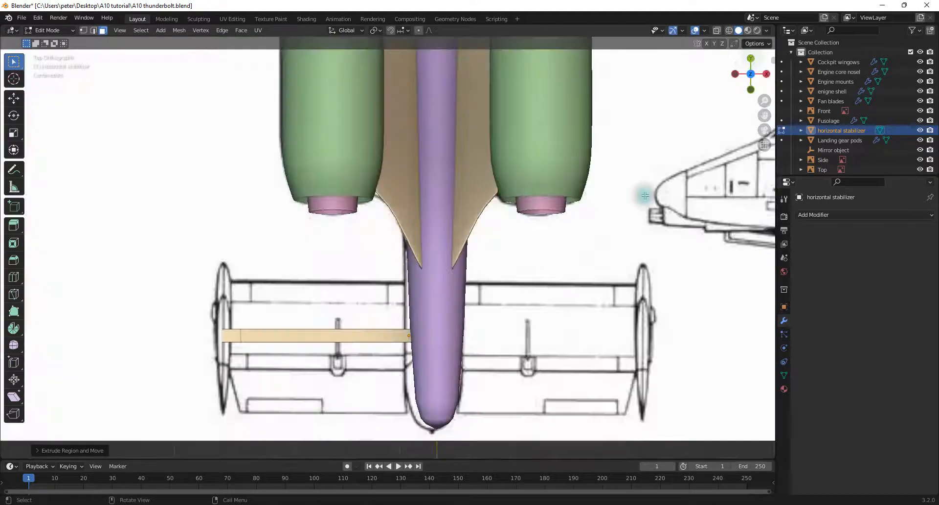
pyautogui.scroll(-2, 449, 324)
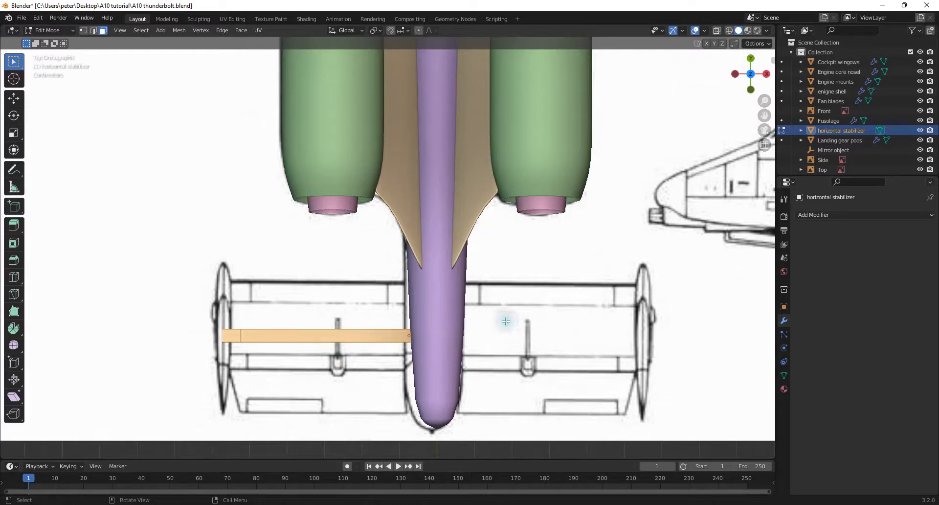
pyautogui.press('s')
pyautogui.press('y')
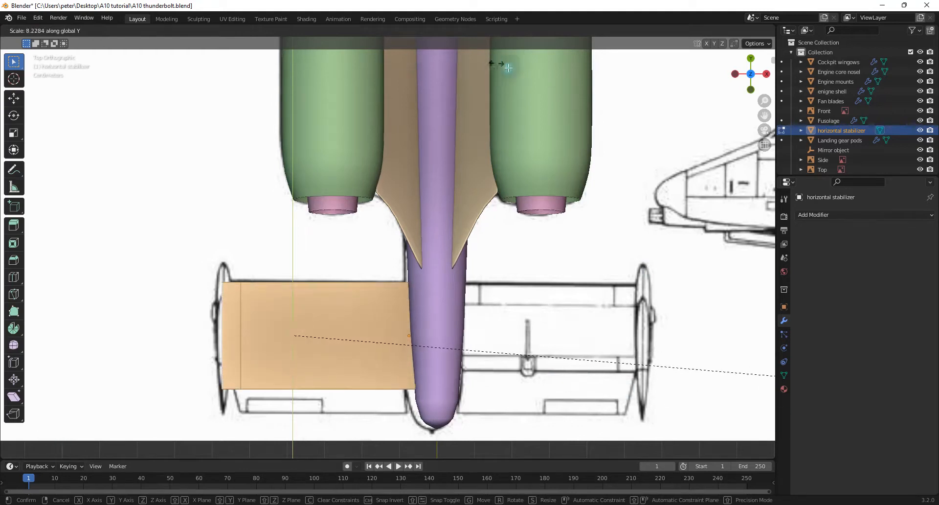
pyautogui.click(507, 211)
# Move the stabilizer mesh backward along Y and fine-tune its Y scale to fit between the tailplane's front and rear edges
pyautogui.press('g')
pyautogui.press('y')
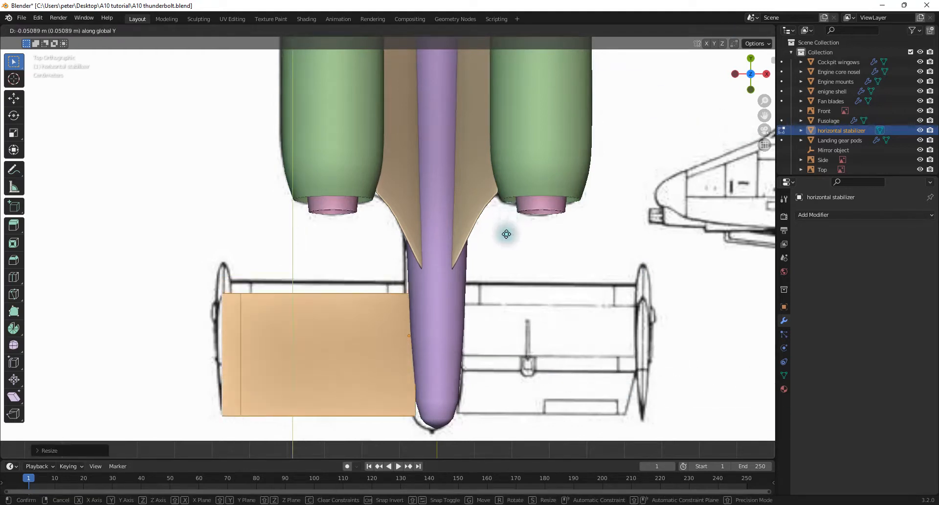
pyautogui.click(510, 223)
pyautogui.press('s')
pyautogui.press('y')
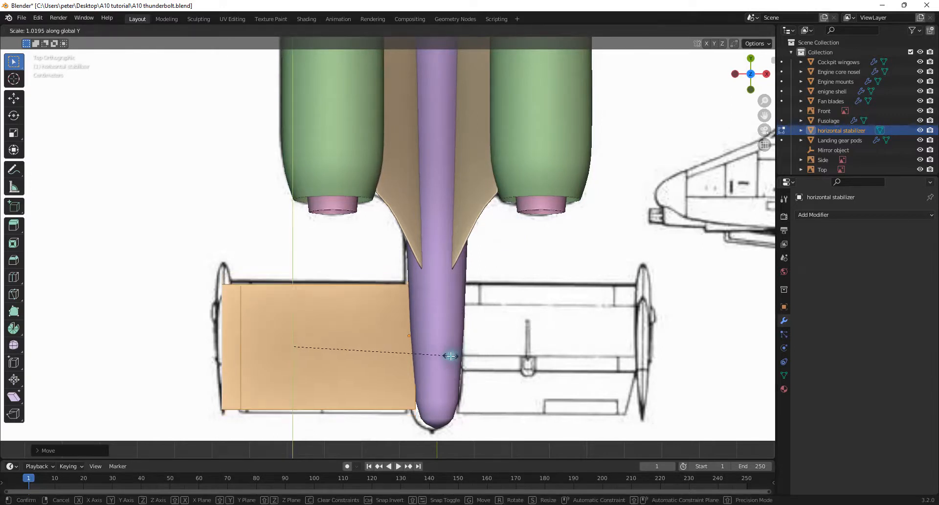
pyautogui.click(460, 353)
# Shift the stabilizer mesh along X toward the fuselage and check its position from the rear and in the front view
pyautogui.moveTo(415, 377); pyautogui.dragTo(372, 342, button='middle')
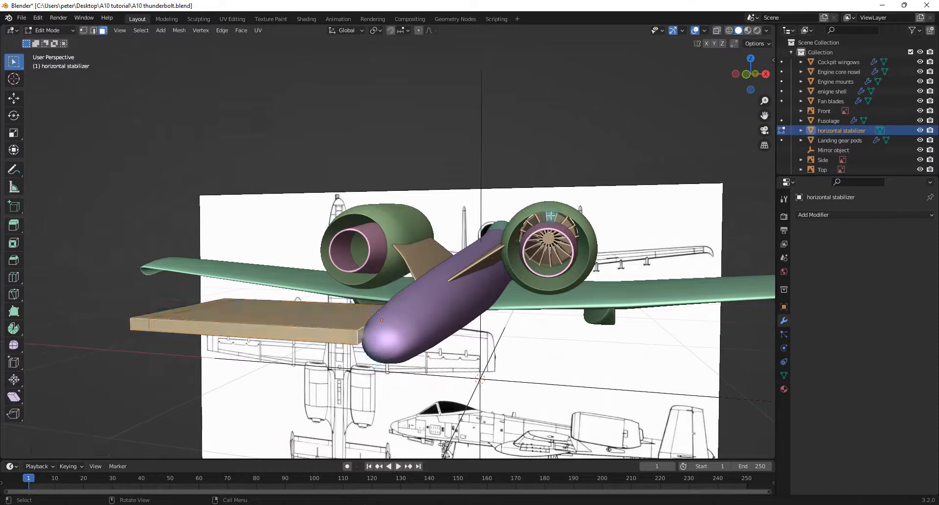
pyautogui.click(751, 58)
pyautogui.press('g')
pyautogui.press('x')
pyautogui.click(468, 323)
pyautogui.moveTo(418, 325); pyautogui.dragTo(394, 268, button='middle')
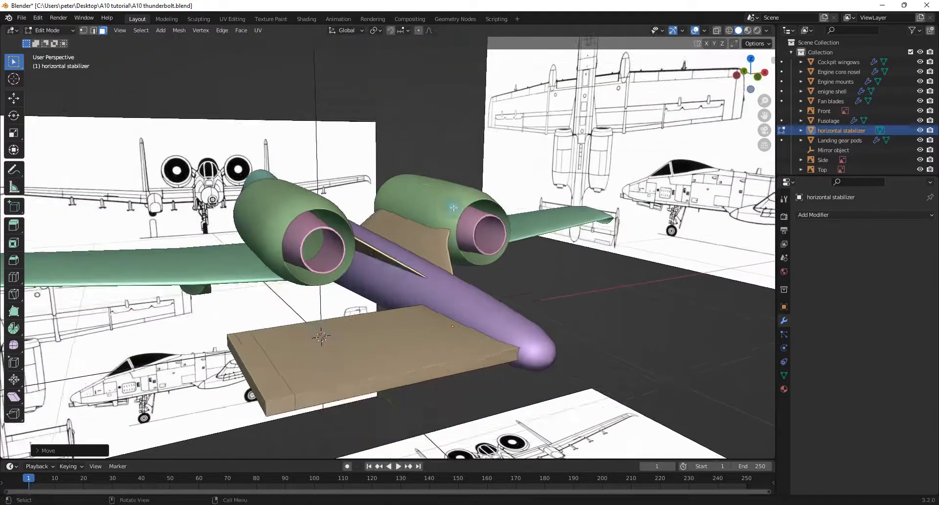
pyautogui.click(755, 78)
pyautogui.scroll(1, 310, 266)
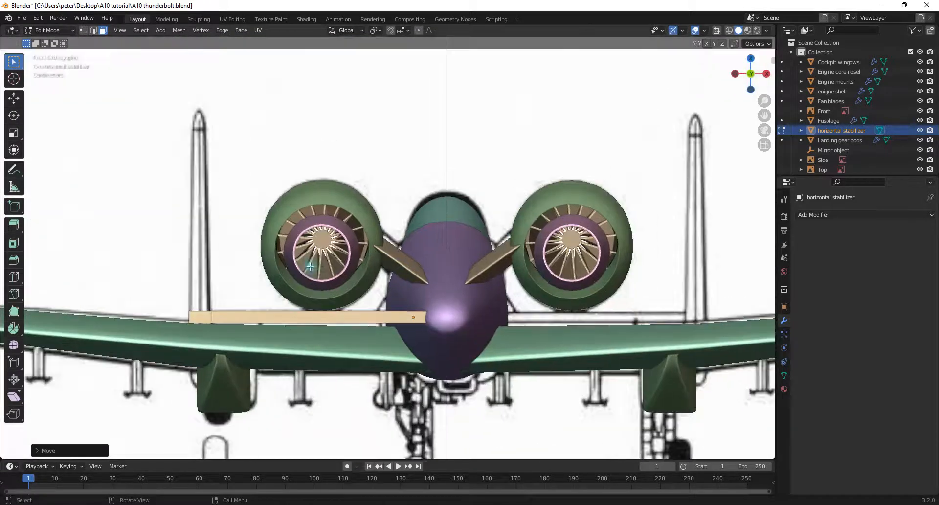
pyautogui.moveTo(309, 282); pyautogui.dragTo(558, 339, button='middle')
pyautogui.click(382, 320)
pyautogui.keyDown('shift'); pyautogui.click(528, 315); pyautogui.keyUp('shift')
pyautogui.press('s')
pyautogui.press('z')
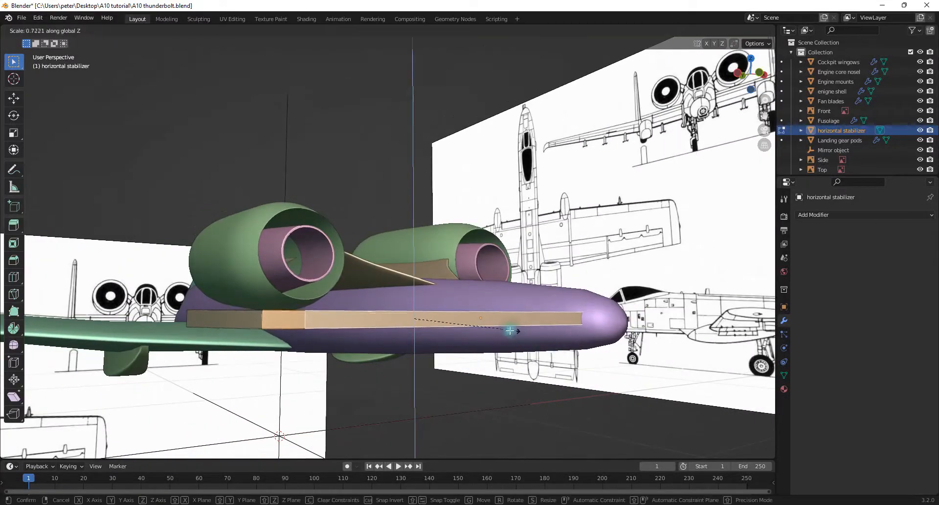
pyautogui.click(445, 318)
# Add a centred spanwise loop cut that divides the stabilizer into front and rear halves
pyautogui.moveTo(445, 318); pyautogui.dragTo(510, 329, button='middle')
pyautogui.moveTo(625, 369); pyautogui.dragTo(618, 356, button='middle')
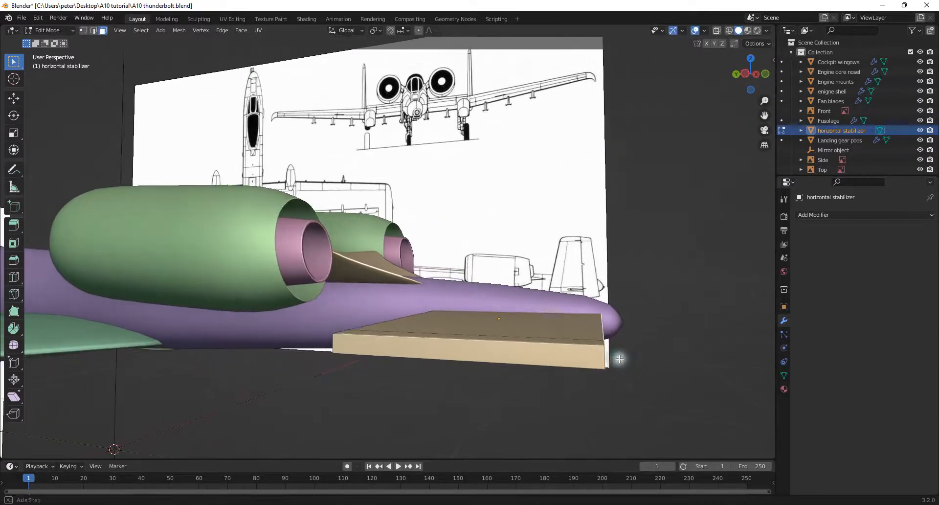
pyautogui.hotkey('ctrl', 'r')
pyautogui.click(471, 341)
pyautogui.rightClick(471, 340)
pyautogui.moveTo(478, 342); pyautogui.dragTo(510, 347, button='middle')
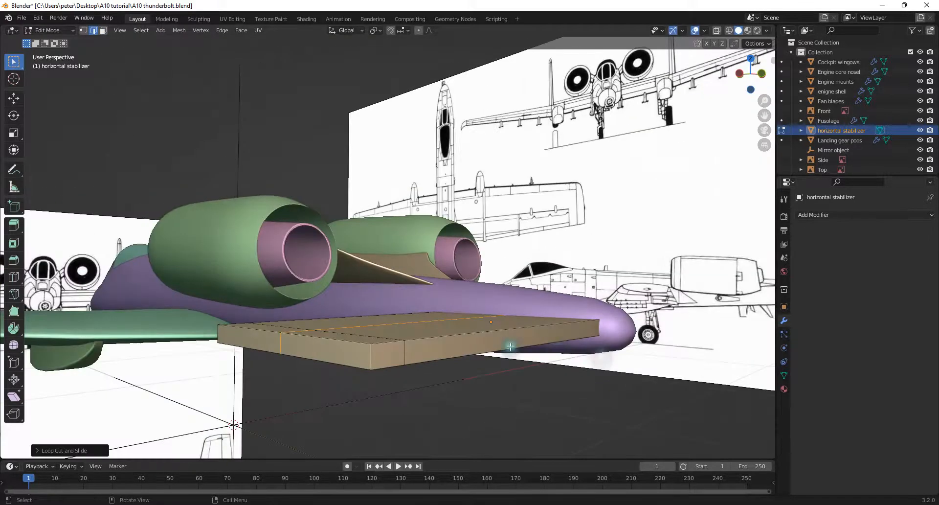
# Select the stabilizer's two trailing-edge faces and scale them down along Z to taper the rear to a thin edge
pyautogui.click(386, 352)
pyautogui.keyDown('shift'); pyautogui.click(489, 349); pyautogui.keyUp('shift')
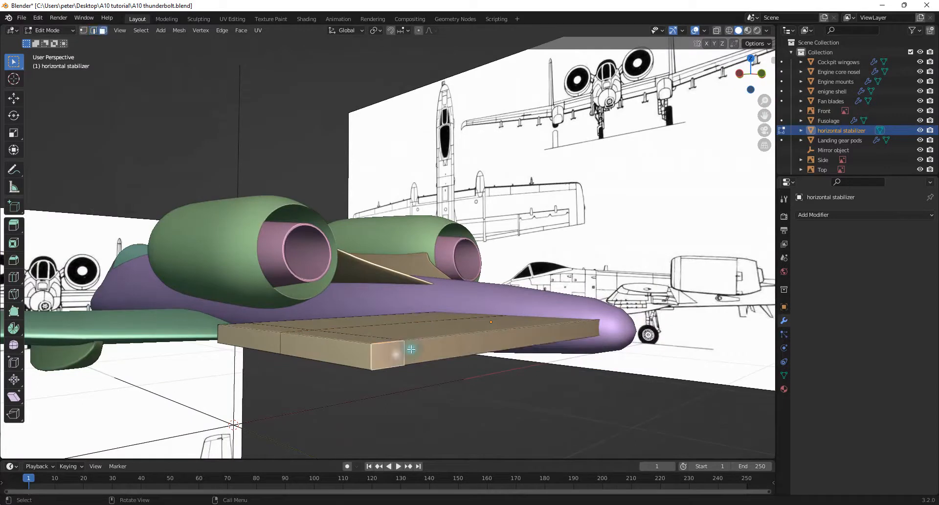
pyautogui.press('s')
pyautogui.press('z')
pyautogui.click(481, 349)
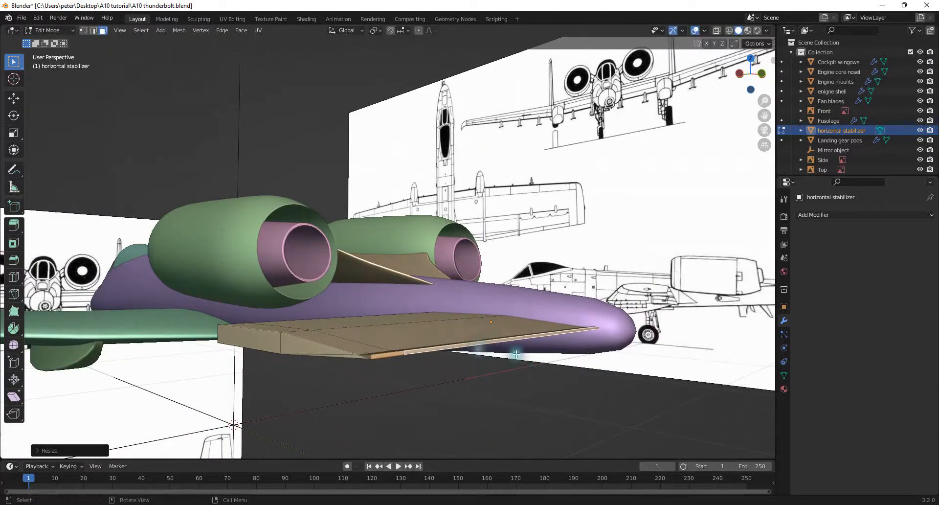
pyautogui.hotkey('ctrl', 'z')
pyautogui.press('s')
pyautogui.press('z')
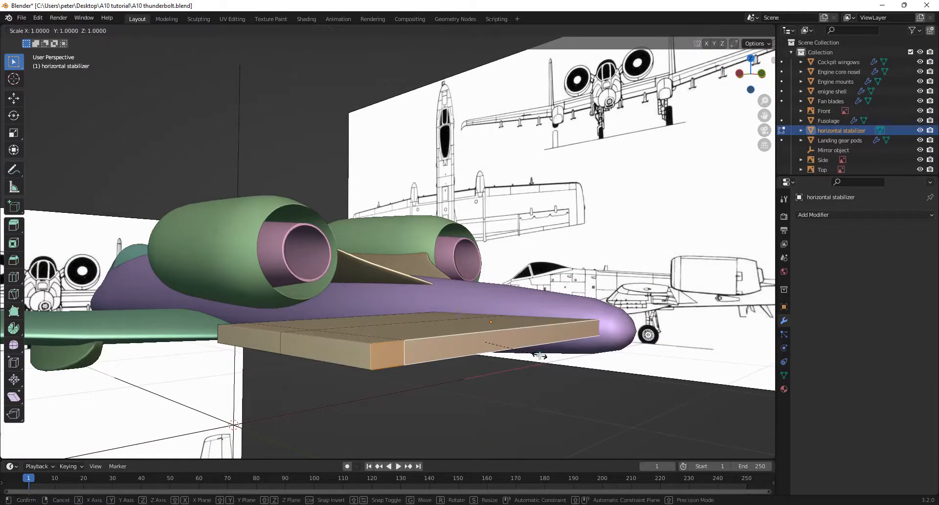
pyautogui.click(509, 340)
pyautogui.moveTo(510, 341); pyautogui.dragTo(589, 297, button='middle')
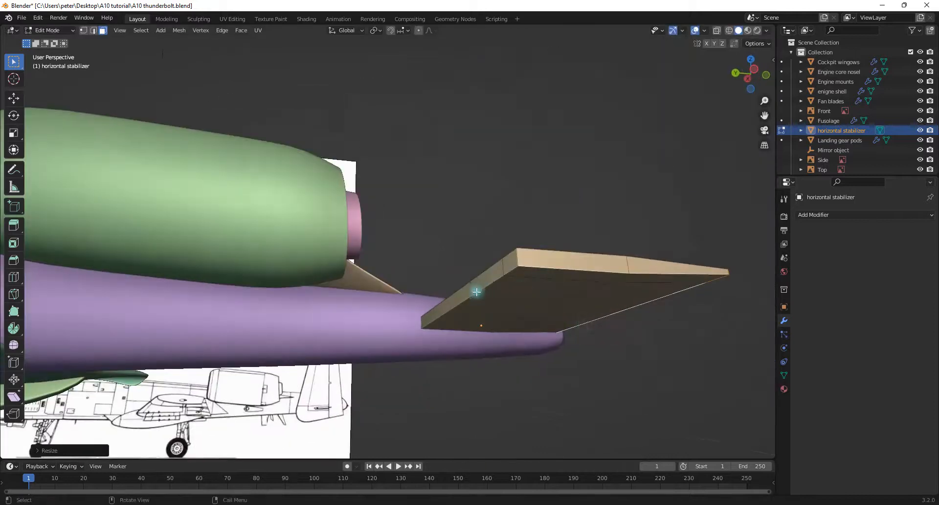
# Select the stabilizer's two leading-edge faces and scale them down along Z for a mild front taper
pyautogui.click(482, 287)
pyautogui.keyDown('shift'); pyautogui.click(507, 263); pyautogui.keyUp('shift')
pyautogui.press('s')
pyautogui.press('z')
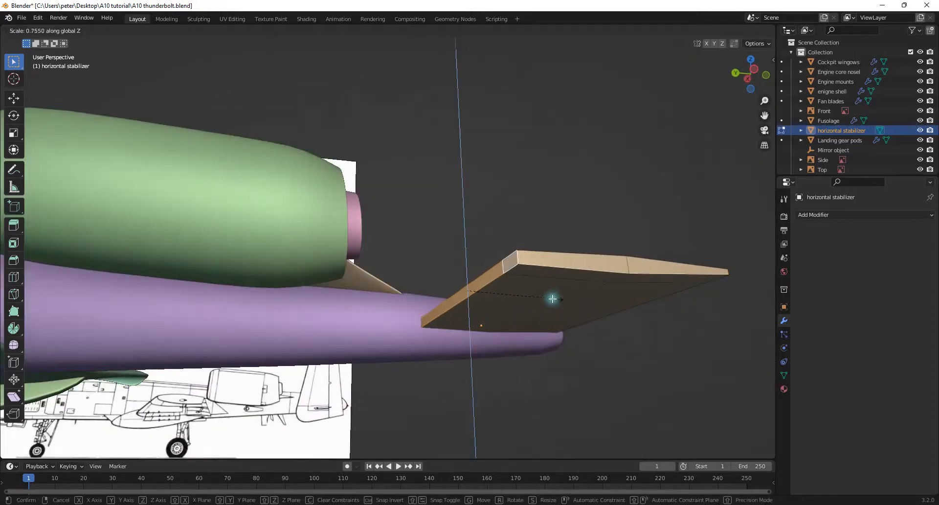
pyautogui.click(534, 308)
# Select the two upper faces at the stabilizer's outer end and extrude them up to the vertical fin's tip in the front blueprint
pyautogui.moveTo(534, 308); pyautogui.dragTo(465, 329, button='middle')
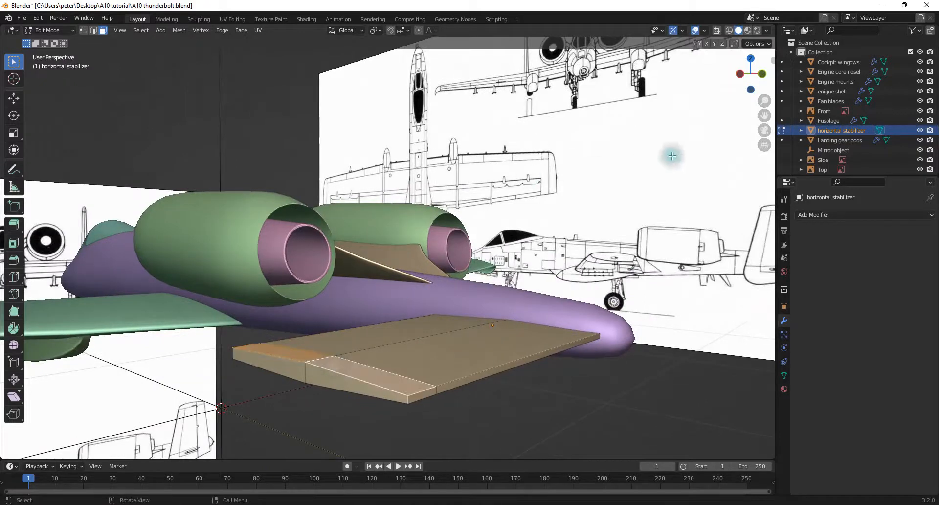
pyautogui.click(762, 75)
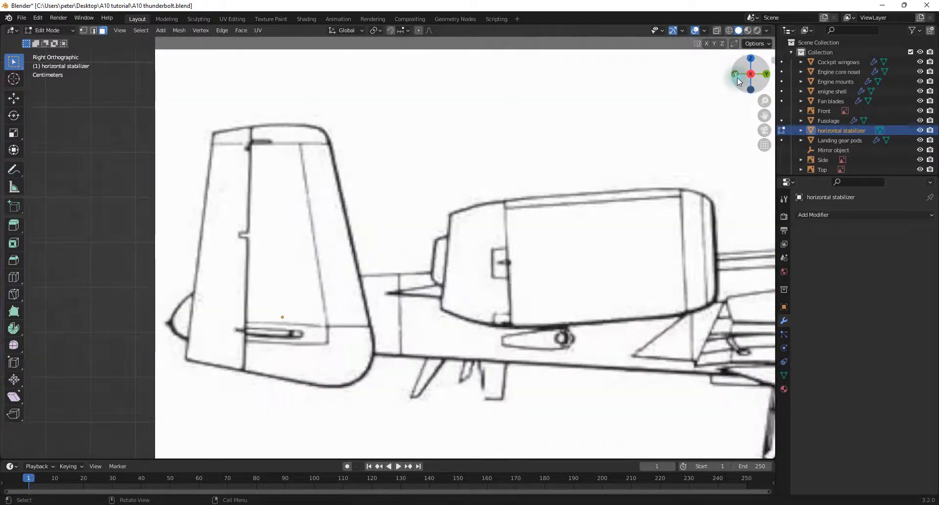
pyautogui.click(738, 77)
pyautogui.click(738, 76)
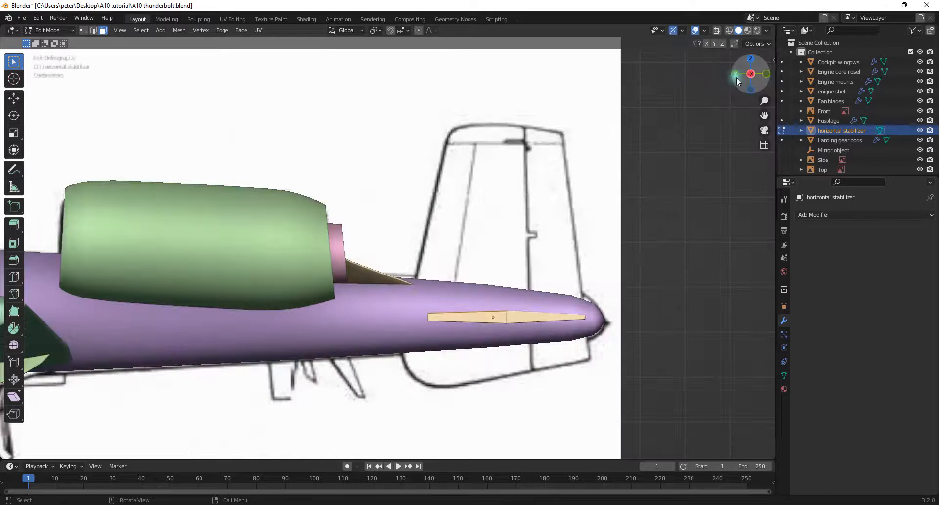
pyautogui.click(768, 74)
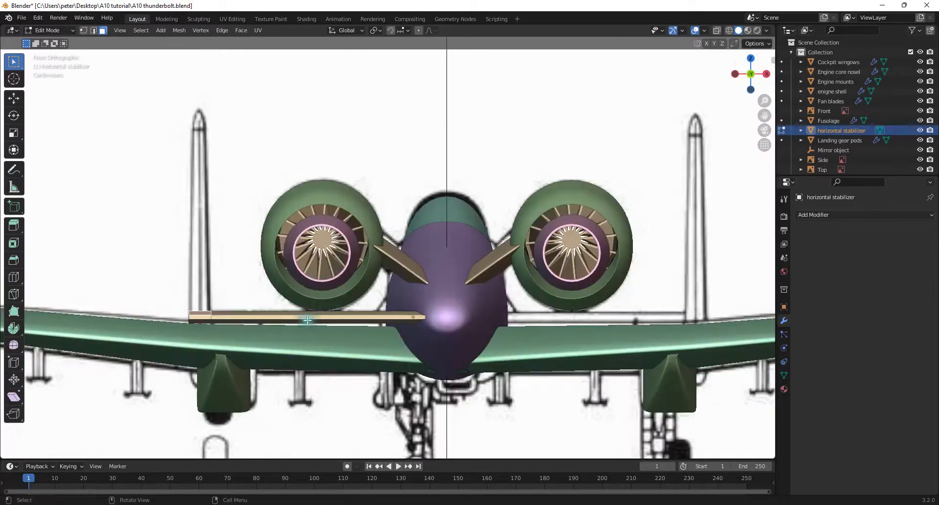
pyautogui.press('e')
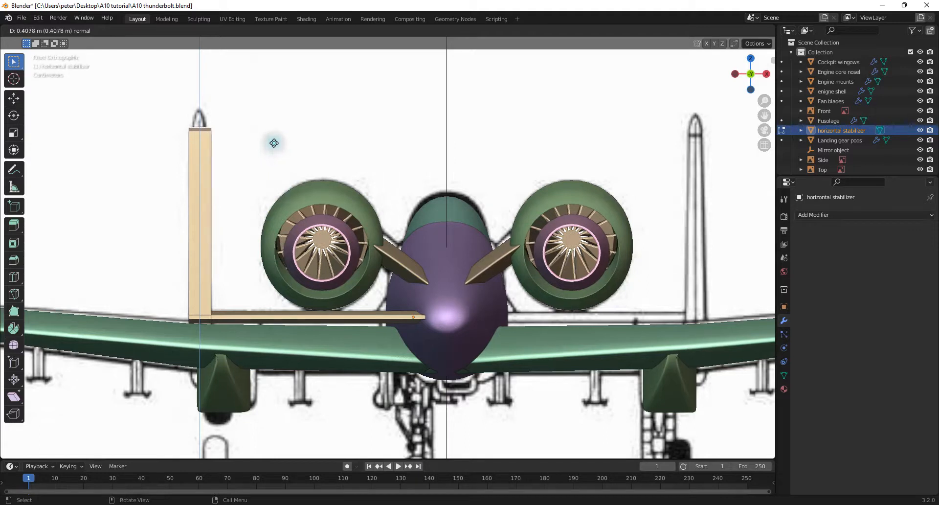
pyautogui.click(273, 123)
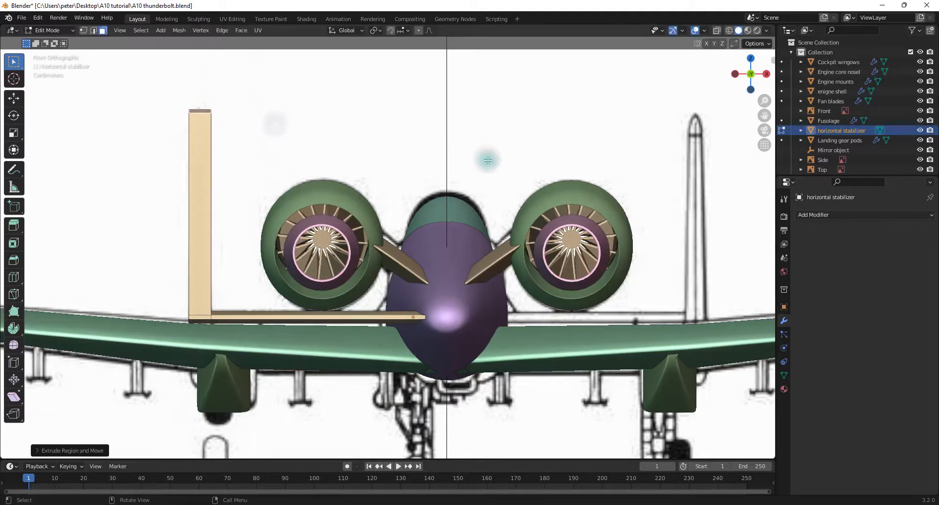
# Taper the fin by narrowing its top faces along X in the front view and to about 0.67 along Y in the side view
pyautogui.press('s')
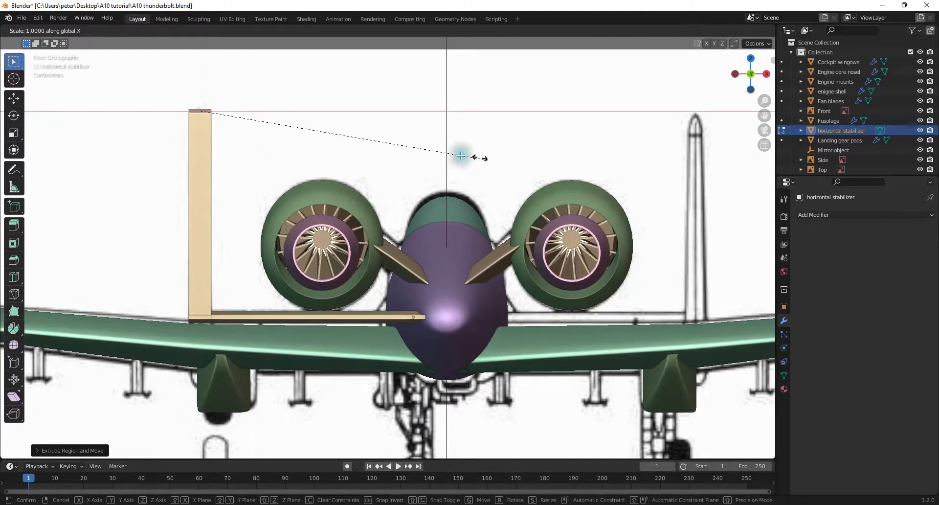
pyautogui.click(317, 140)
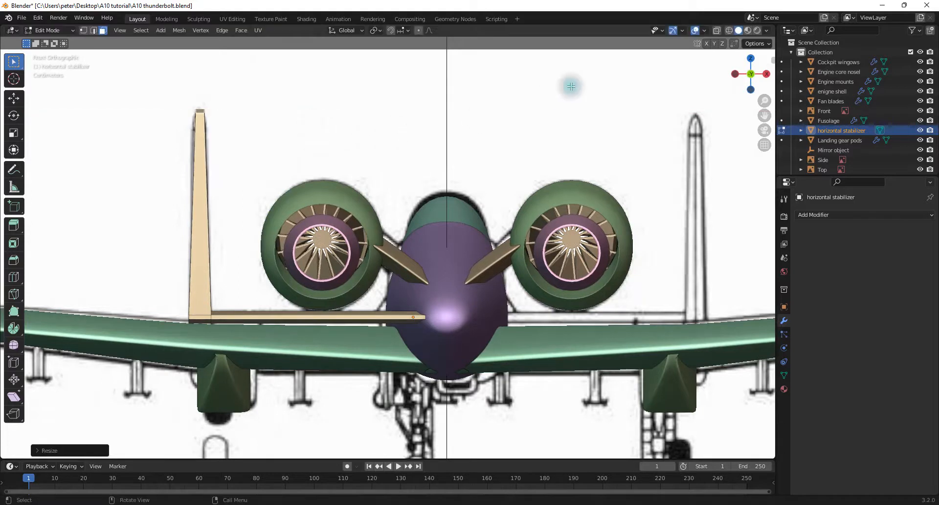
pyautogui.moveTo(266, 65); pyautogui.dragTo(305, 100, button='middle')
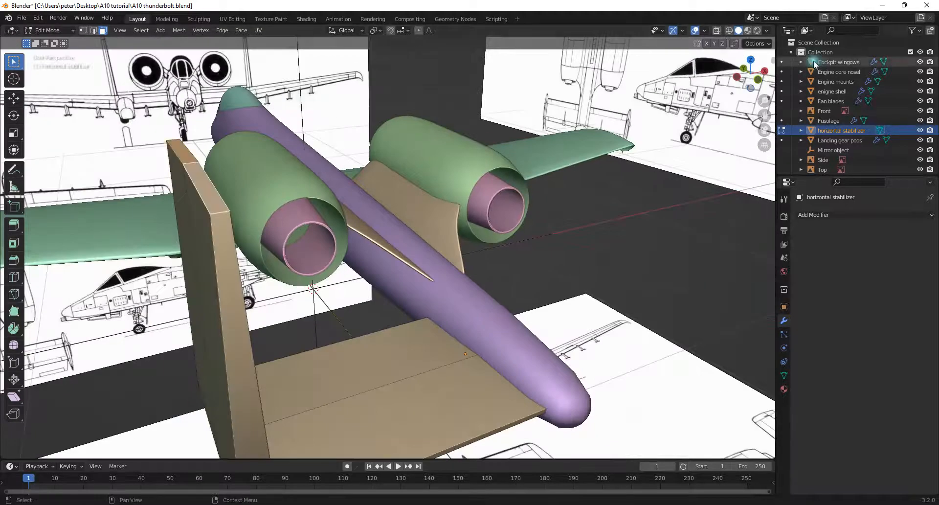
pyautogui.click(736, 77)
pyautogui.press('s')
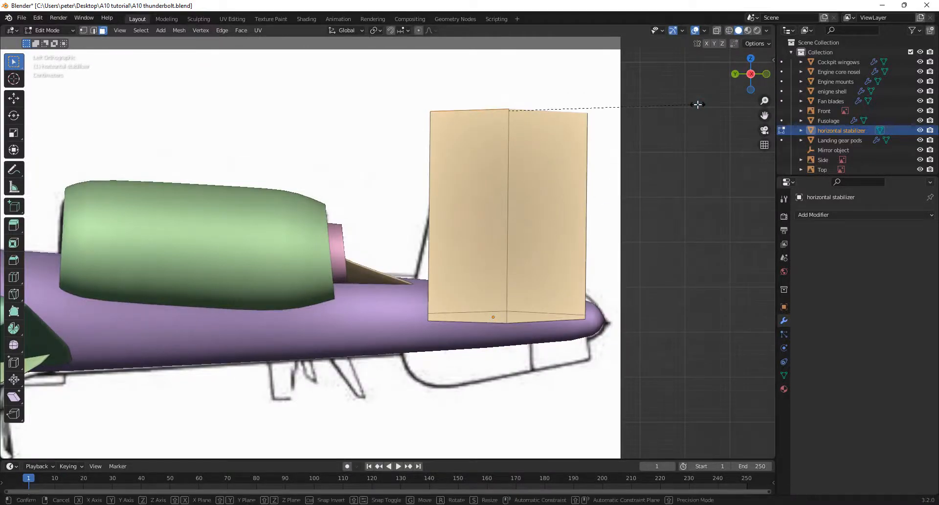
pyautogui.press('y')
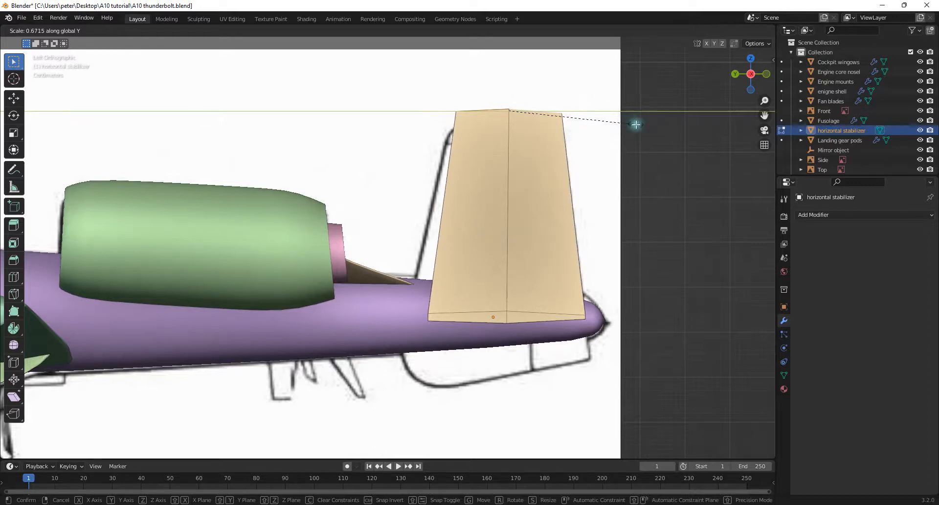
pyautogui.click(638, 126)
# Move the fin's top faces about 0.04 m down and slightly forward, and adjust their scale to match the blueprint's tip
pyautogui.press('g')
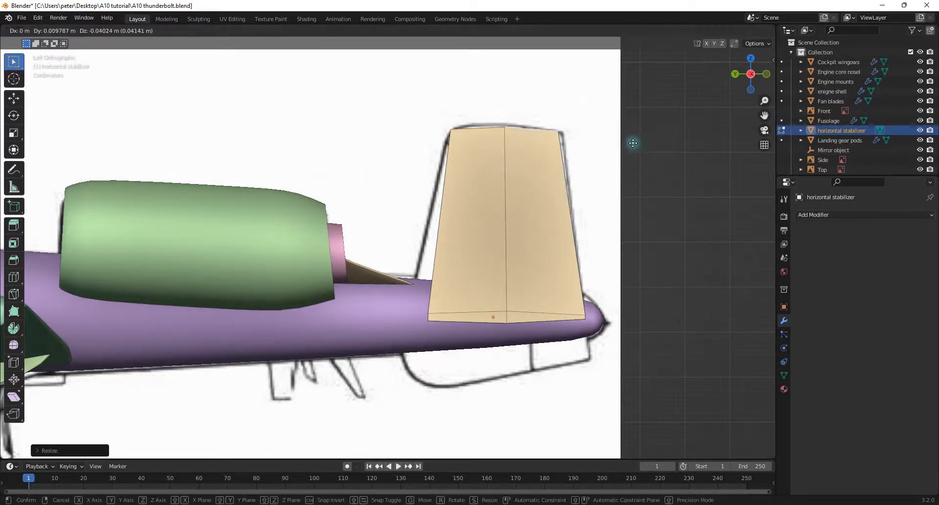
pyautogui.click(635, 142)
pyautogui.press('r')
pyautogui.rightClick(630, 145)
pyautogui.press('s')
pyautogui.click(637, 145)
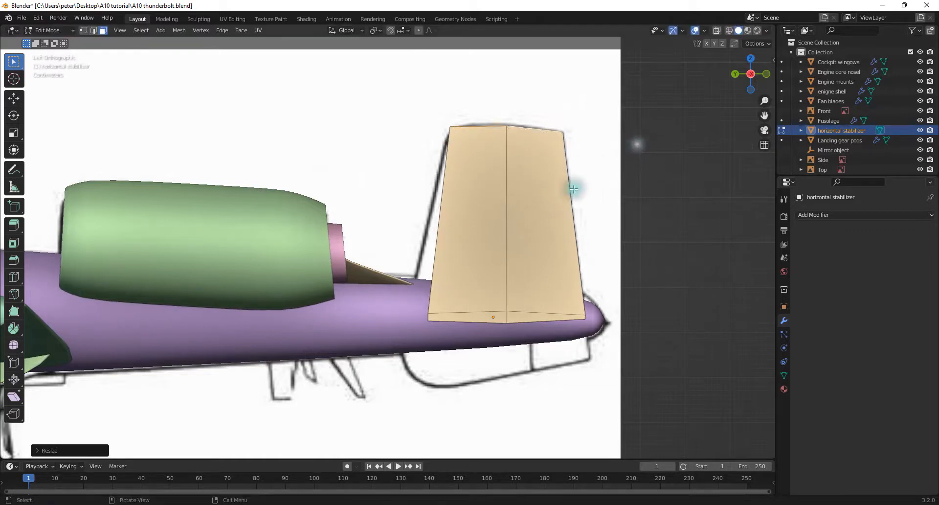
# Select the fin's leading-edge faces and extrude them forward toward the blueprint's leading edge in the side view
pyautogui.moveTo(524, 273); pyautogui.dragTo(510, 316, button='middle')
pyautogui.click(479, 357)
pyautogui.press('2')
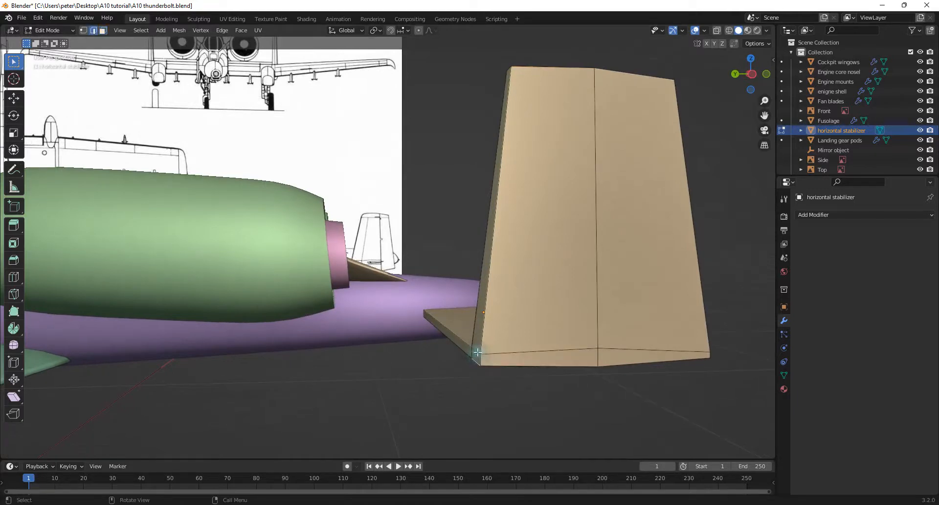
pyautogui.click(477, 351)
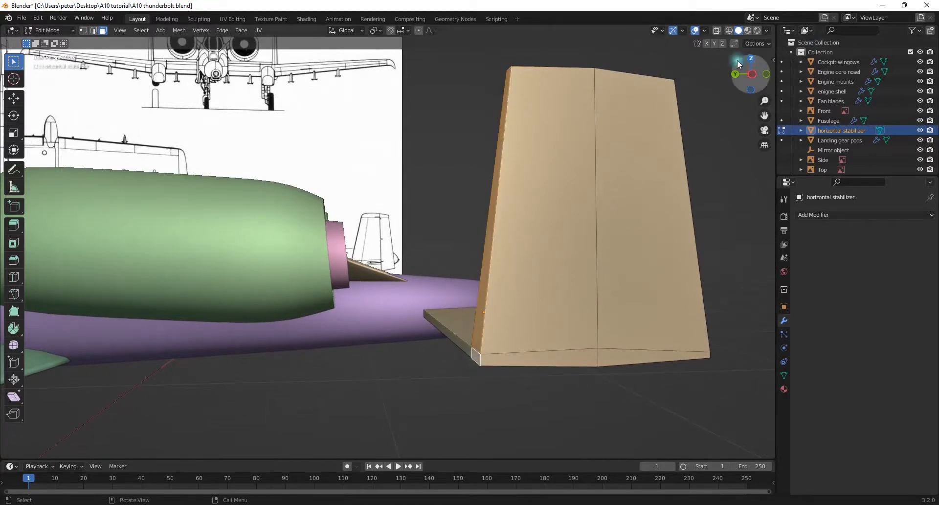
pyautogui.click(759, 78)
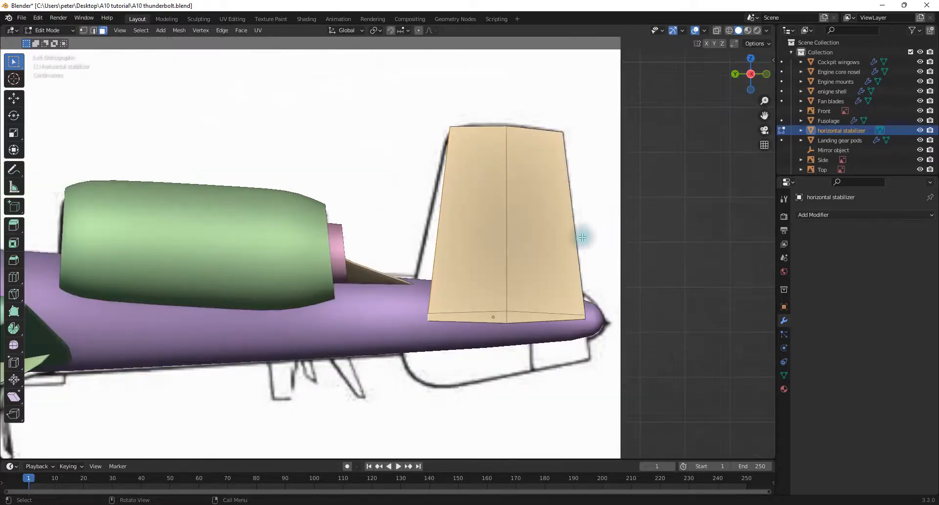
pyautogui.press('e')
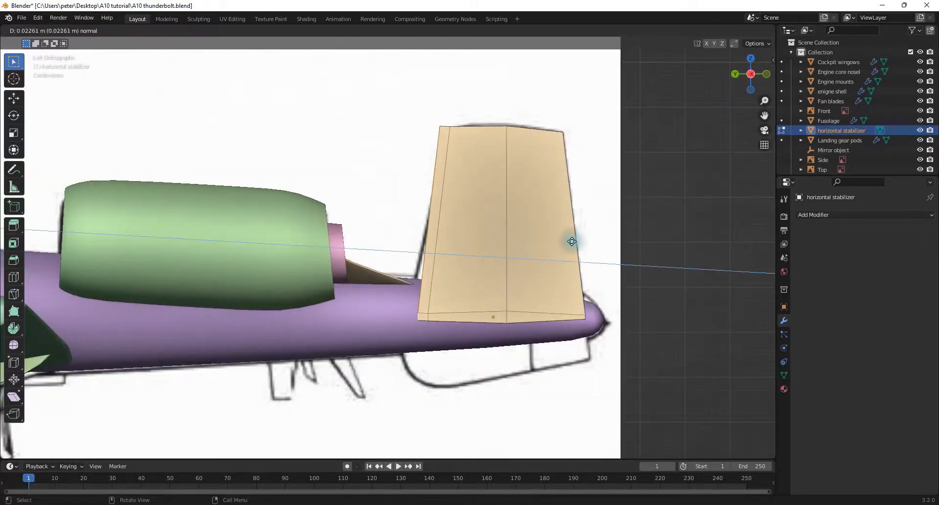
pyautogui.click(567, 241)
# Rotate the extruded leading-edge faces by about 5°, shrink them and shift them to follow the blueprint's slanted leading edge
pyautogui.press('r')
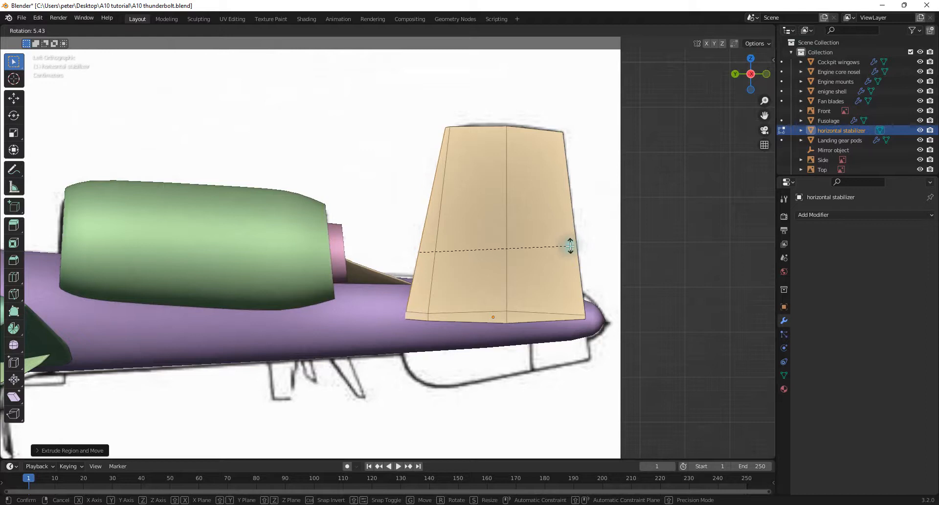
pyautogui.click(568, 245)
pyautogui.press('s')
pyautogui.click(503, 247)
pyautogui.press('g')
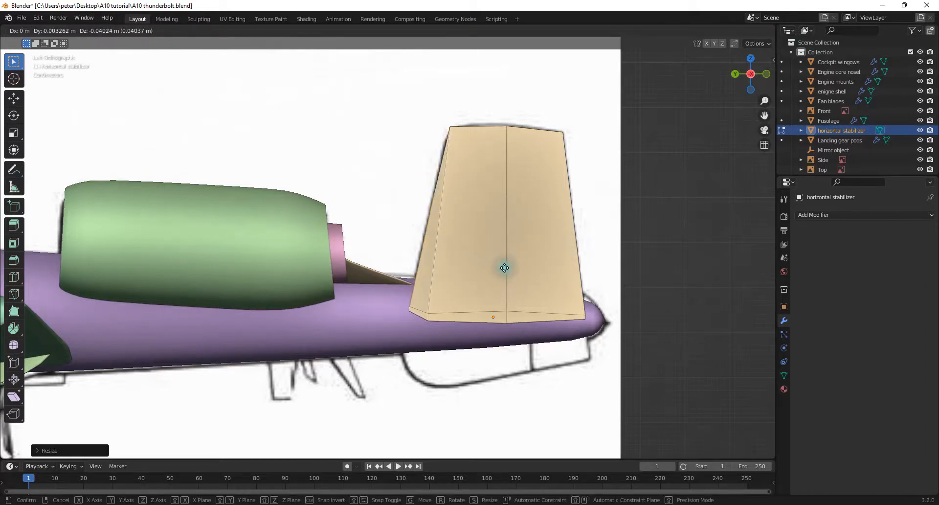
pyautogui.click(504, 268)
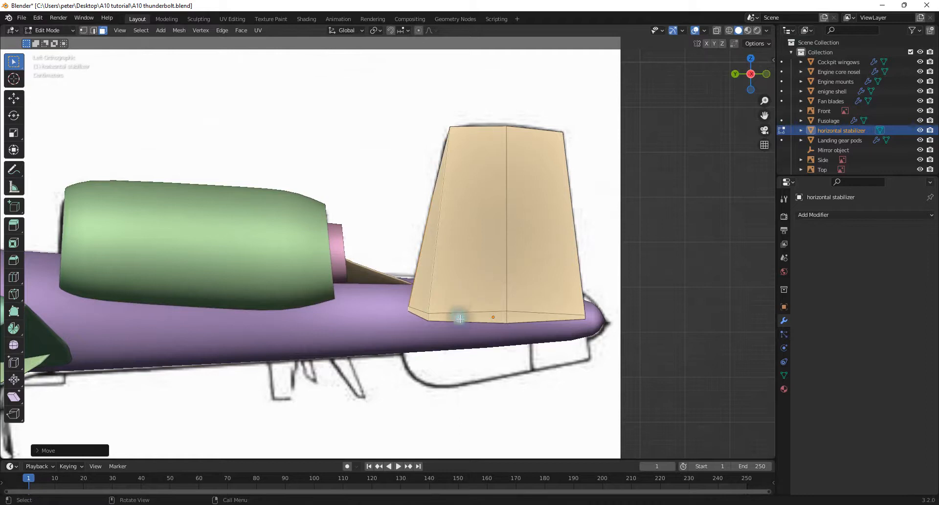
# Select the fin's underside faces and extrude them downward to the lower edge of the fin in the side blueprint
pyautogui.moveTo(459, 314); pyautogui.dragTo(465, 295, button='middle')
pyautogui.click(468, 254)
pyautogui.keyDown('shift'); pyautogui.click(499, 266); pyautogui.keyUp('shift')
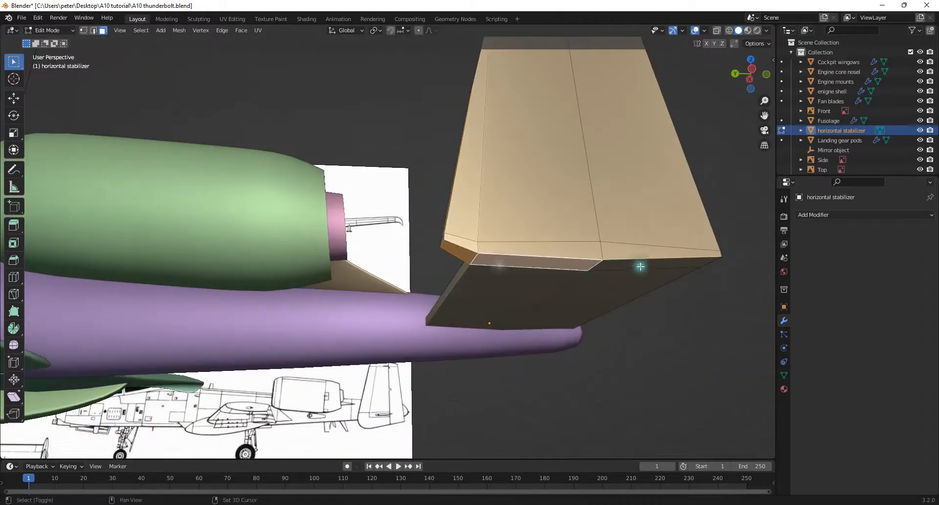
pyautogui.keyDown('shift'); pyautogui.click(642, 263); pyautogui.keyUp('shift')
pyautogui.click(753, 73)
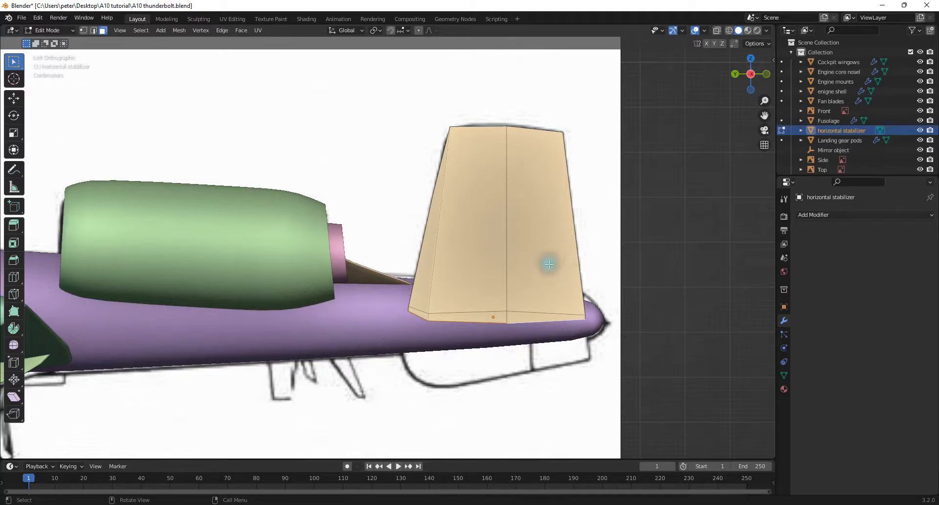
pyautogui.press('e')
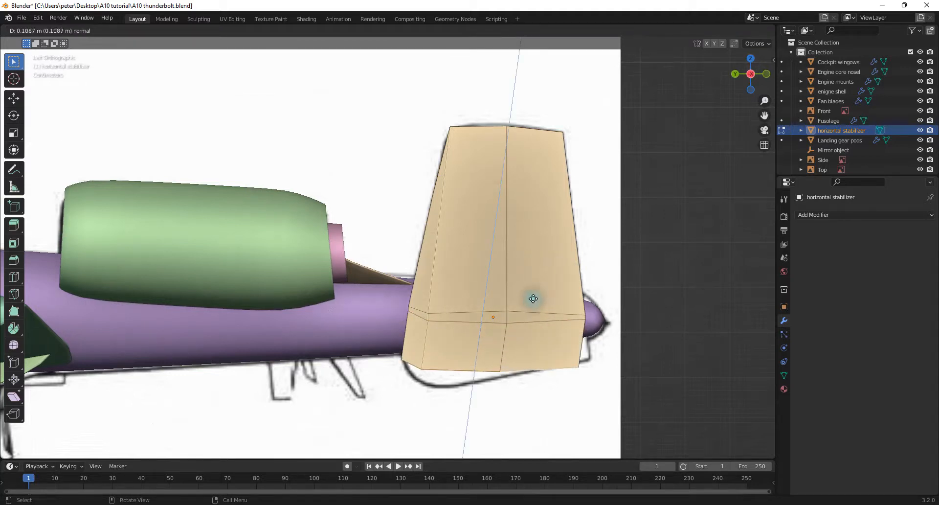
pyautogui.click(560, 364)
# Rotate, move and scale the extruded bottom faces to match the slope and length of the fin's lower edge in the side blueprint
pyautogui.press('r')
pyautogui.click(563, 353)
pyautogui.press('g')
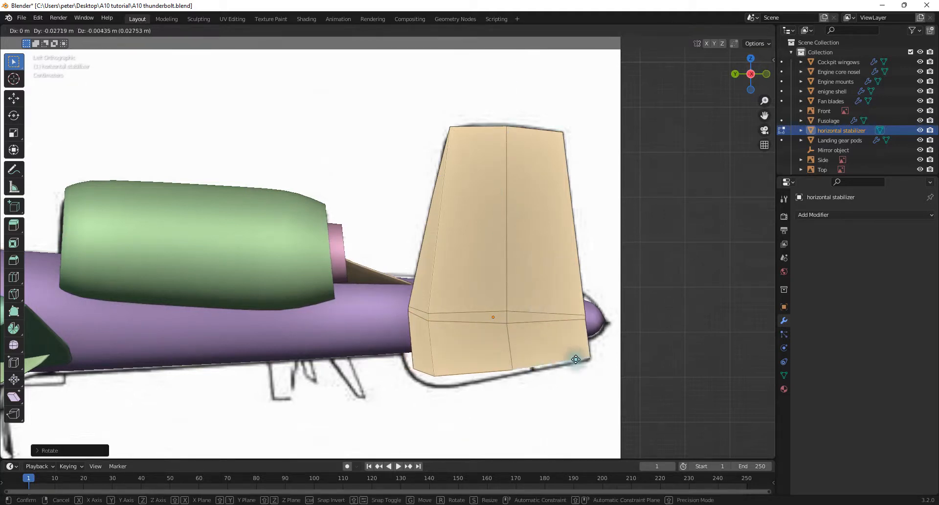
pyautogui.click(575, 360)
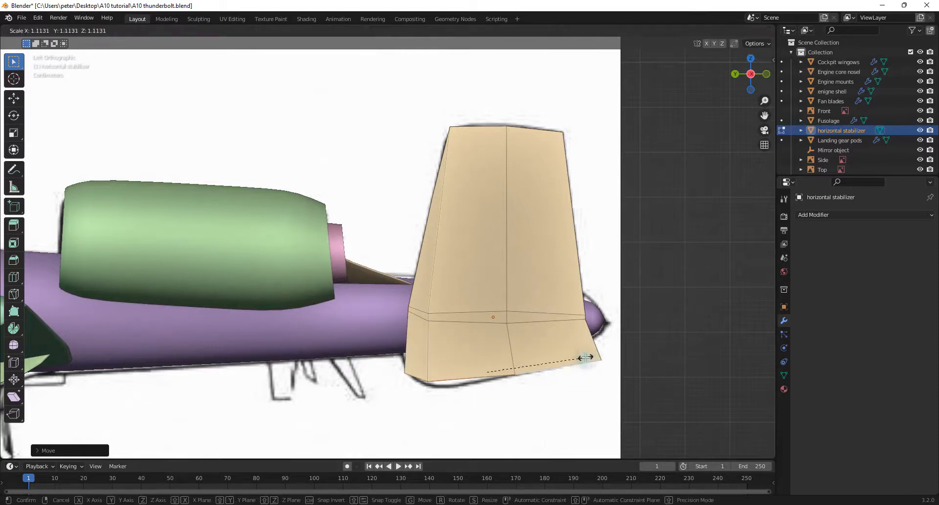
pyautogui.click(583, 359)
pyautogui.press('g')
pyautogui.click(583, 361)
pyautogui.press('r')
pyautogui.click(583, 357)
pyautogui.press('s')
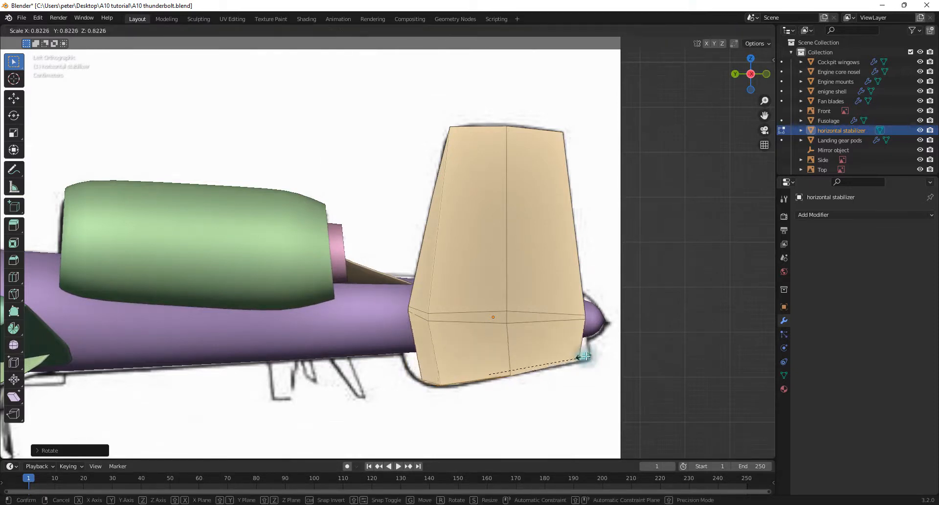
pyautogui.click(590, 354)
# Move the small leading-edge face between the fin's upper and lower parts down to the blueprint's front corner, and leave Edit Mode
pyautogui.moveTo(559, 342); pyautogui.dragTo(589, 244, button='middle')
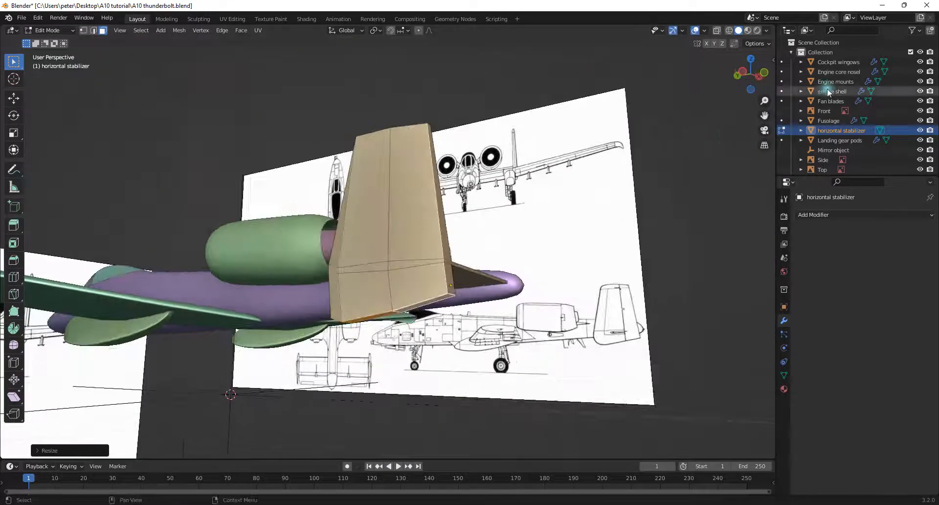
pyautogui.click(743, 74)
pyautogui.scroll(3, 462, 283)
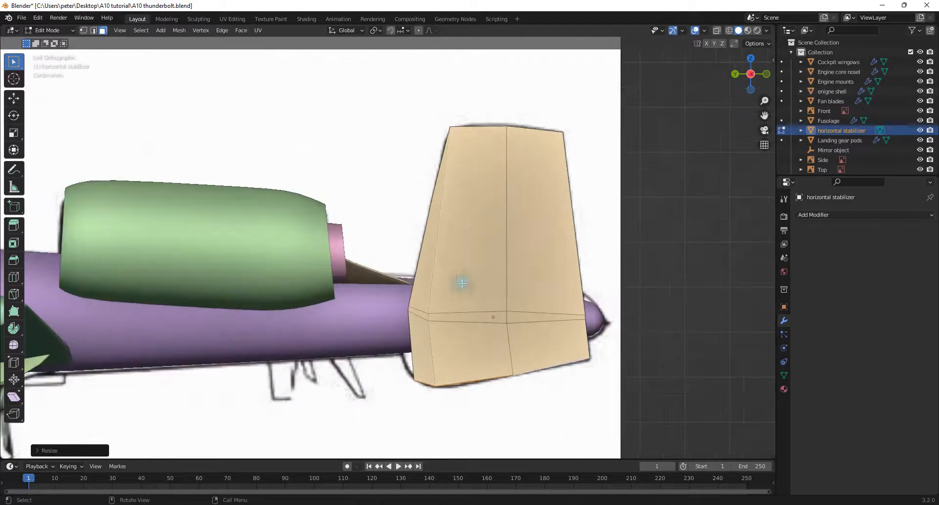
pyautogui.moveTo(455, 330); pyautogui.dragTo(477, 315, button='middle')
pyautogui.scroll(2, 507, 313)
pyautogui.click(519, 315)
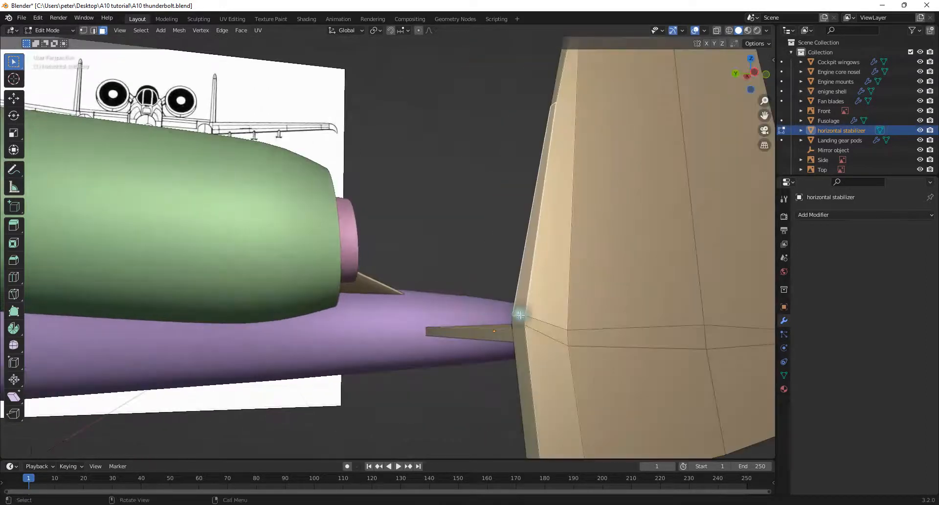
pyautogui.click(521, 327)
pyautogui.click(524, 320)
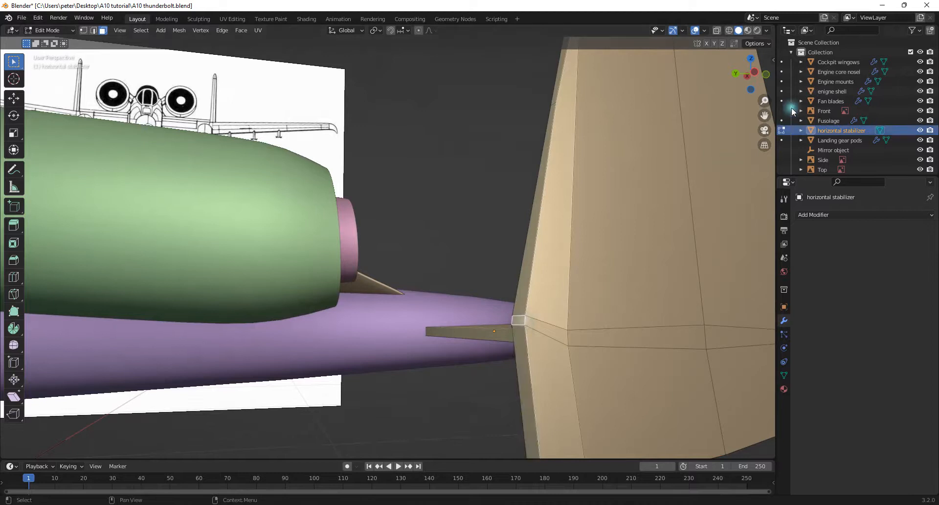
pyautogui.click(746, 76)
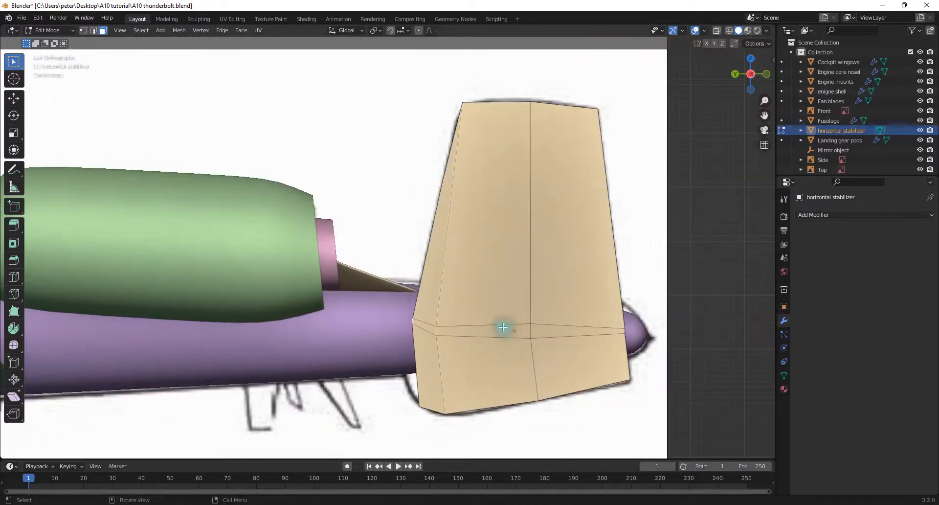
pyautogui.press('g')
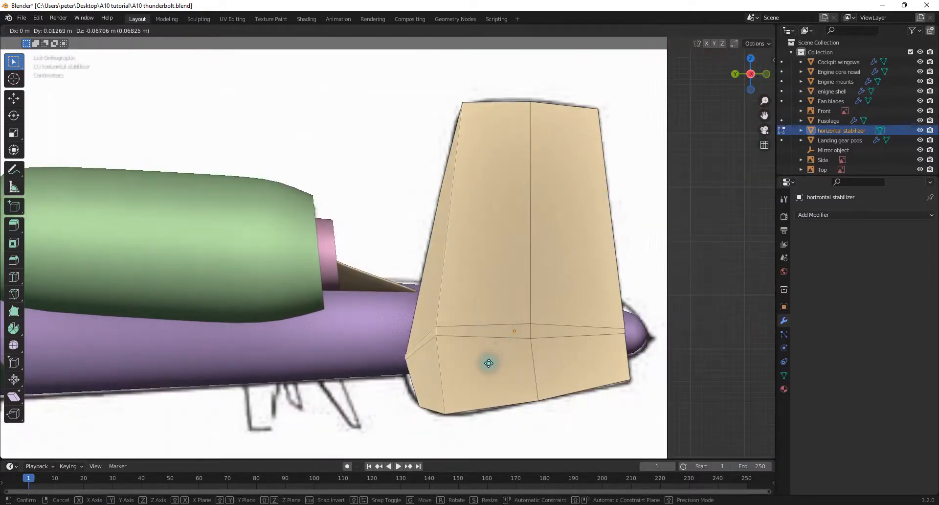
pyautogui.click(489, 378)
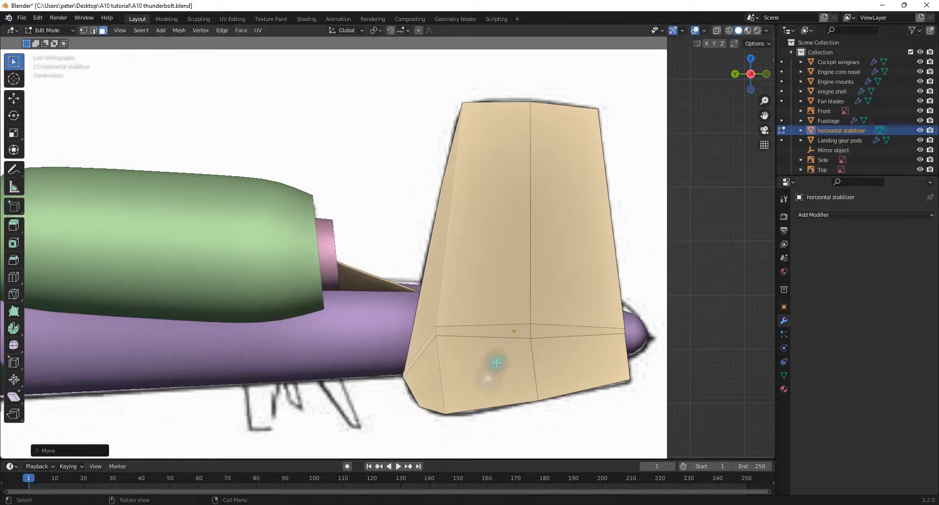
pyautogui.scroll(-3, 497, 362)
pyautogui.press('Tab')
# Narrow the fin's trailing-edge faces by scaling them along X, and return to Object Mode
pyautogui.moveTo(497, 362); pyautogui.dragTo(462, 356, button='middle')
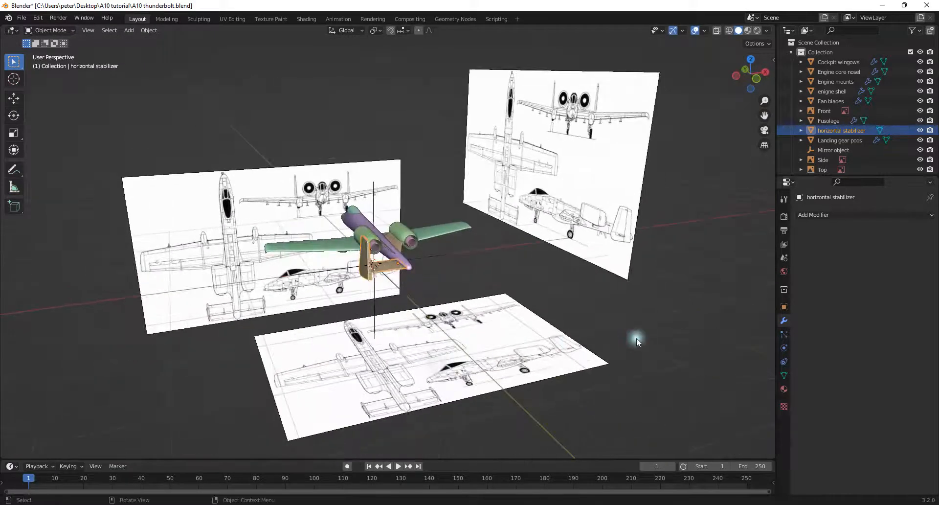
pyautogui.click(635, 336)
pyautogui.moveTo(447, 299); pyautogui.dragTo(346, 277, button='middle')
pyautogui.scroll(4, 447, 259)
pyautogui.click(320, 275)
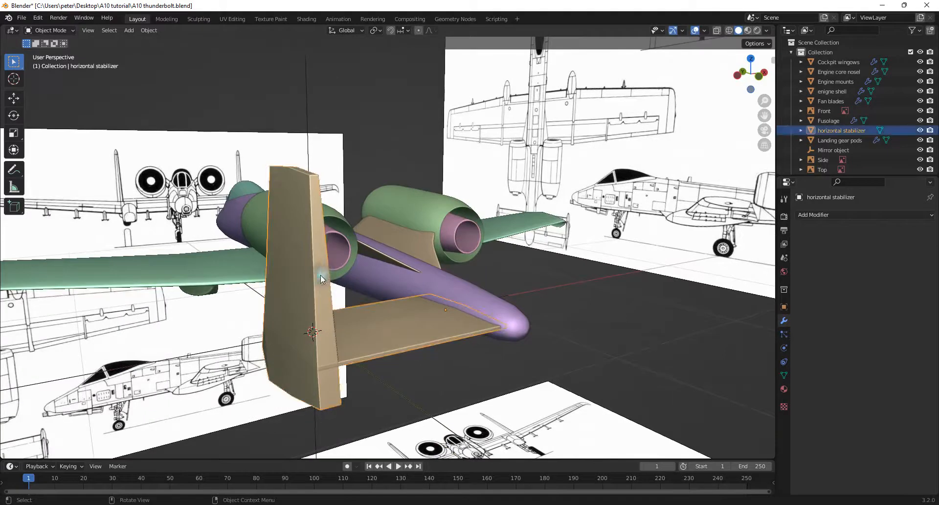
pyautogui.press('Tab')
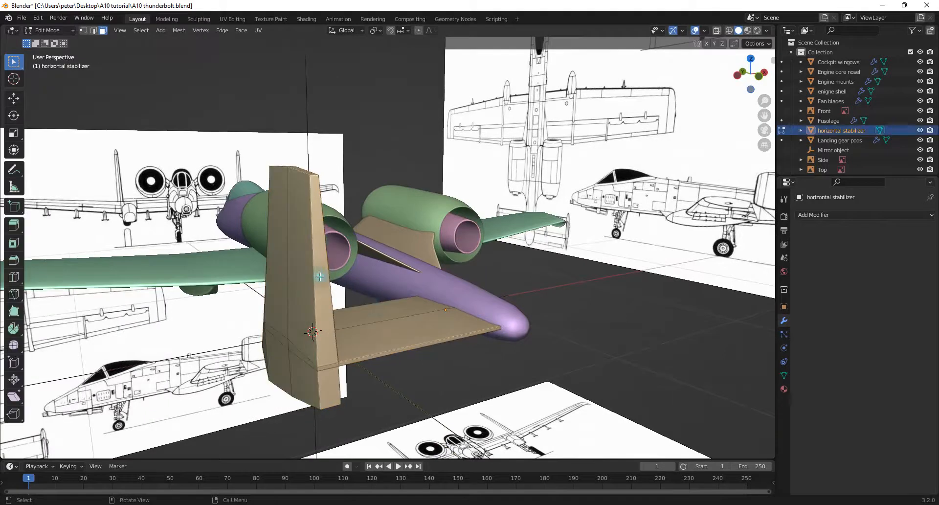
pyautogui.keyDown('shift'); pyautogui.click(333, 351); pyautogui.keyUp('shift')
pyautogui.press('s')
pyautogui.press('x')
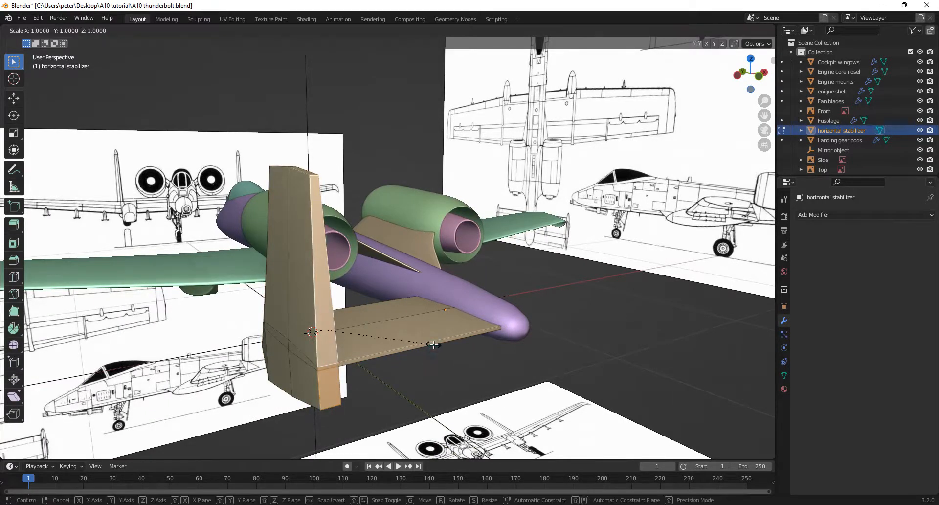
pyautogui.click(354, 324)
pyautogui.moveTo(356, 329); pyautogui.dragTo(614, 293, button='middle')
pyautogui.press('Tab')
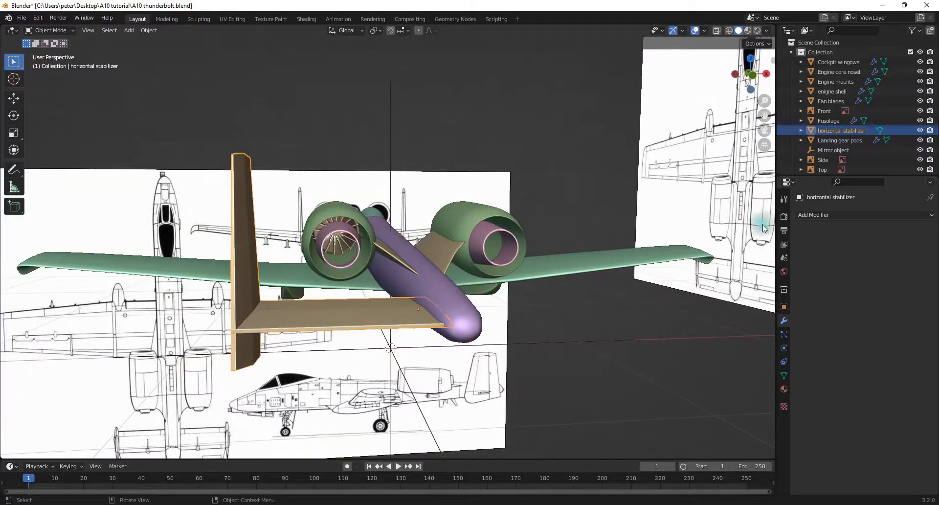
# Add a Mirror modifier to the horizontal stabilizer with Side as its mirror object
pyautogui.click(811, 216)
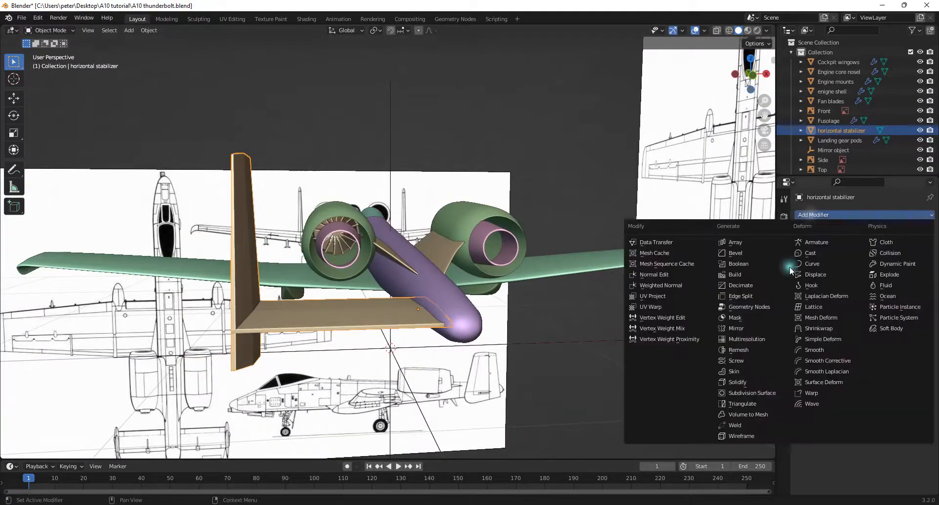
pyautogui.click(751, 327)
pyautogui.click(879, 284)
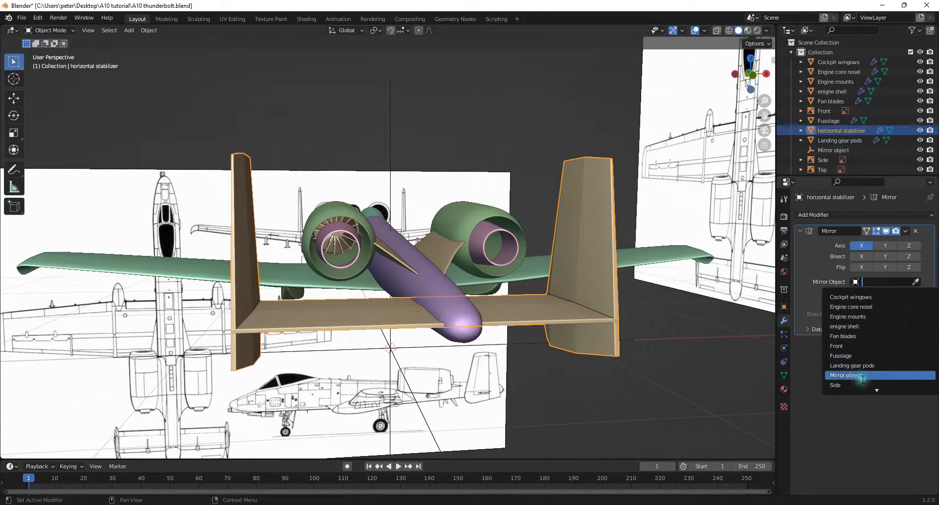
pyautogui.click(856, 384)
# Examine where the mirrored stabilizer copy lies relative to the aircraft and the blueprints
pyautogui.moveTo(547, 280); pyautogui.dragTo(532, 327, button='middle')
pyautogui.press('g')
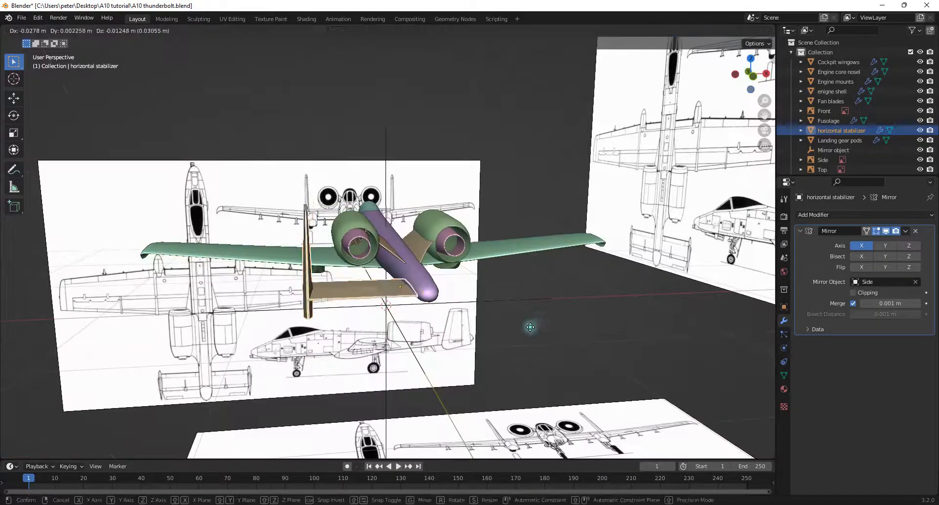
pyautogui.rightClick(449, 339)
pyautogui.scroll(-2, 472, 237)
pyautogui.moveTo(472, 237); pyautogui.dragTo(612, 293, button='middle')
pyautogui.scroll(-6, 589, 292)
pyautogui.scroll(4, 547, 295)
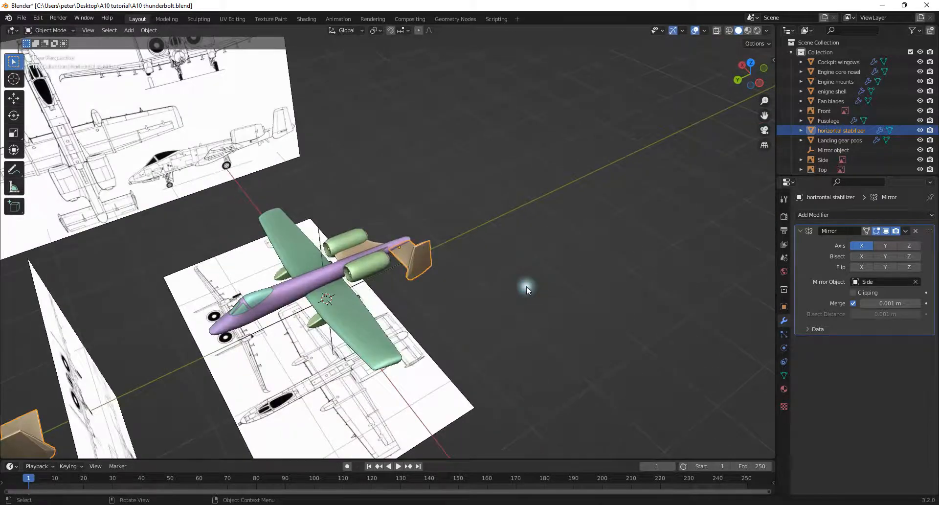
pyautogui.moveTo(526, 287); pyautogui.dragTo(498, 269, button='middle')
pyautogui.scroll(3, 498, 269)
# Try the Mirror modifier's Y axis, and return the mirroring to X only
pyautogui.click(884, 245)
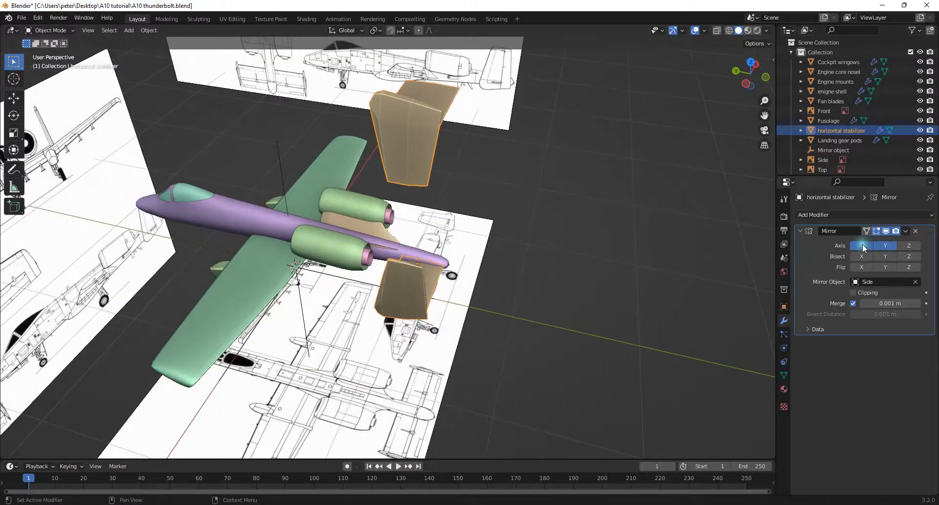
pyautogui.click(882, 248)
pyautogui.click(861, 245)
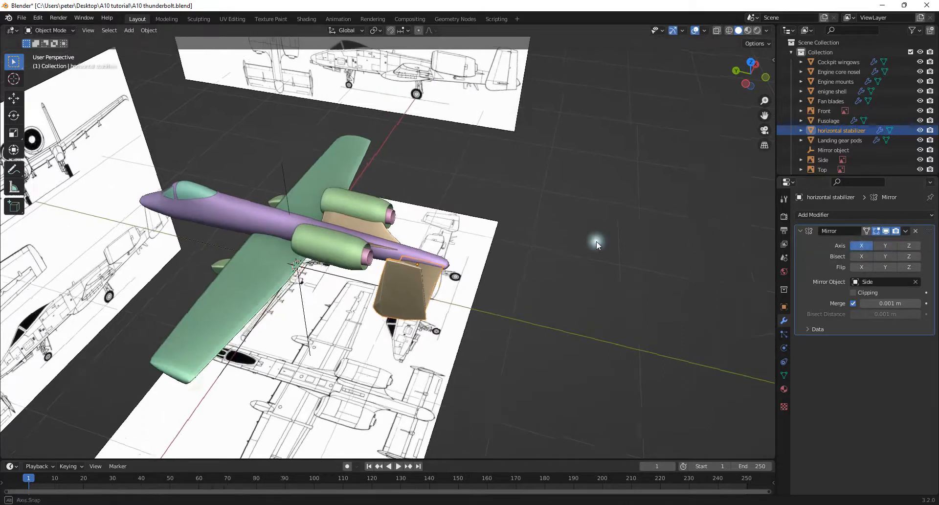
pyautogui.moveTo(597, 241); pyautogui.dragTo(422, 258, button='middle')
# Apply all transforms to the horizontal stabilizer
pyautogui.hotkey('ctrl', 'a')
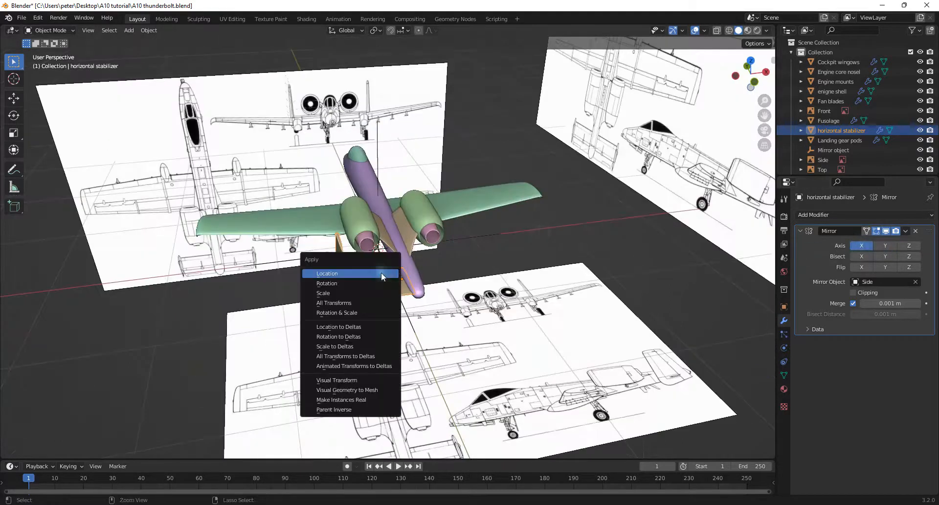
pyautogui.click(354, 303)
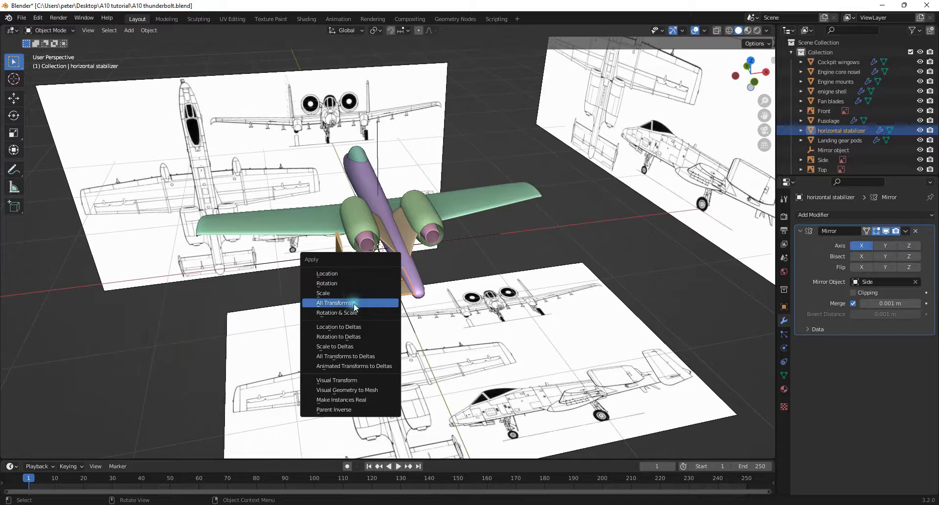
pyautogui.click(354, 303)
pyautogui.moveTo(572, 225); pyautogui.dragTo(546, 203, button='middle')
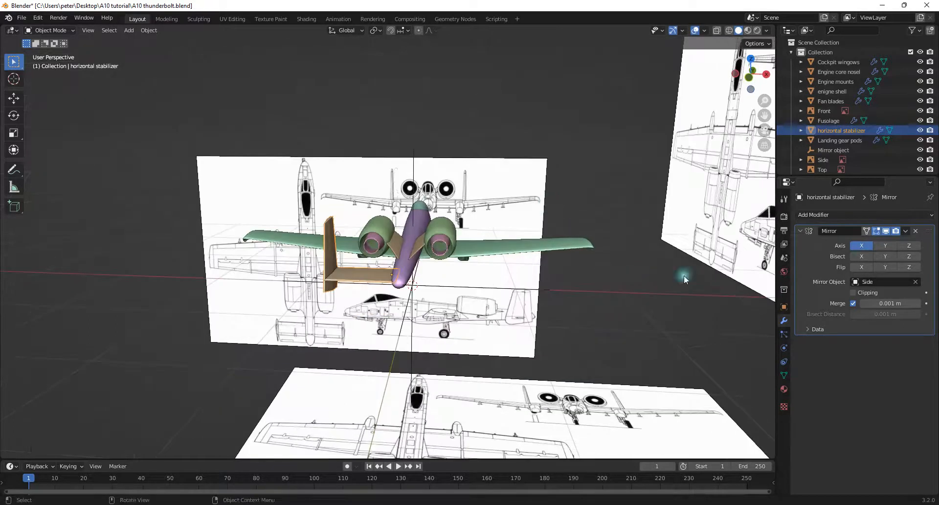
# Change the Mirror modifier's mirror object to "Mirror object" and check the twin fins around the tail
pyautogui.click(910, 284)
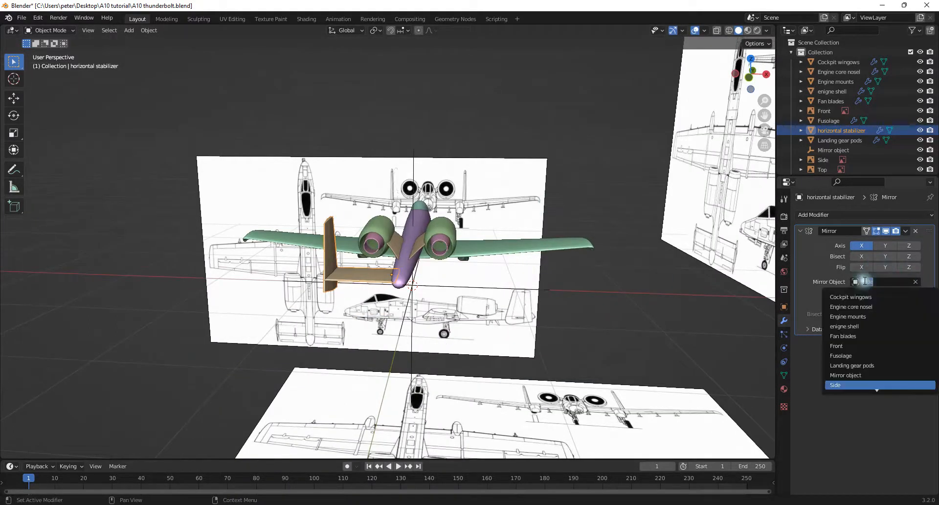
pyautogui.click(864, 374)
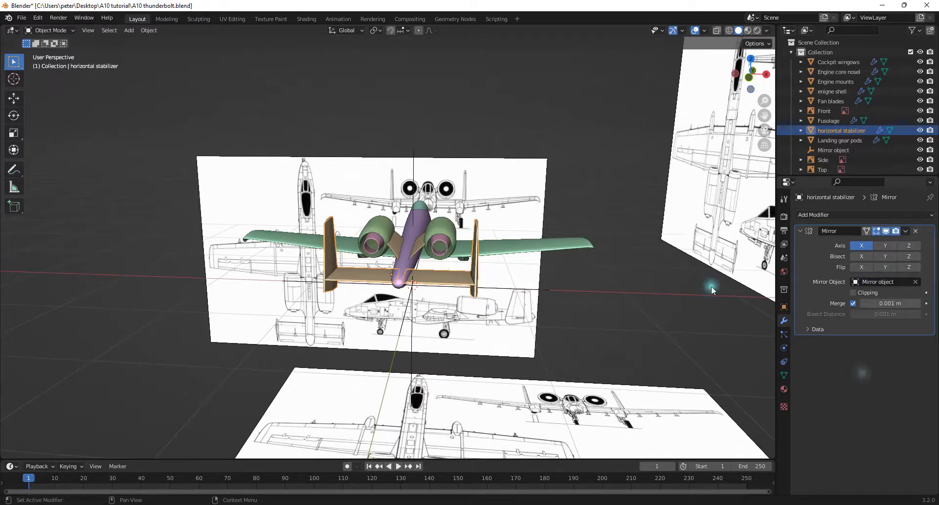
pyautogui.scroll(4, 606, 225)
pyautogui.moveTo(600, 227); pyautogui.dragTo(610, 217, button='middle')
pyautogui.moveTo(548, 174); pyautogui.dragTo(503, 243, button='middle')
pyautogui.click(570, 239)
pyautogui.scroll(-4, 544, 194)
pyautogui.scroll(3, 518, 263)
pyautogui.scroll(3, 503, 243)
# Rename the stabilizer object as horizontal/vertical stabilizer
pyautogui.click(451, 237)
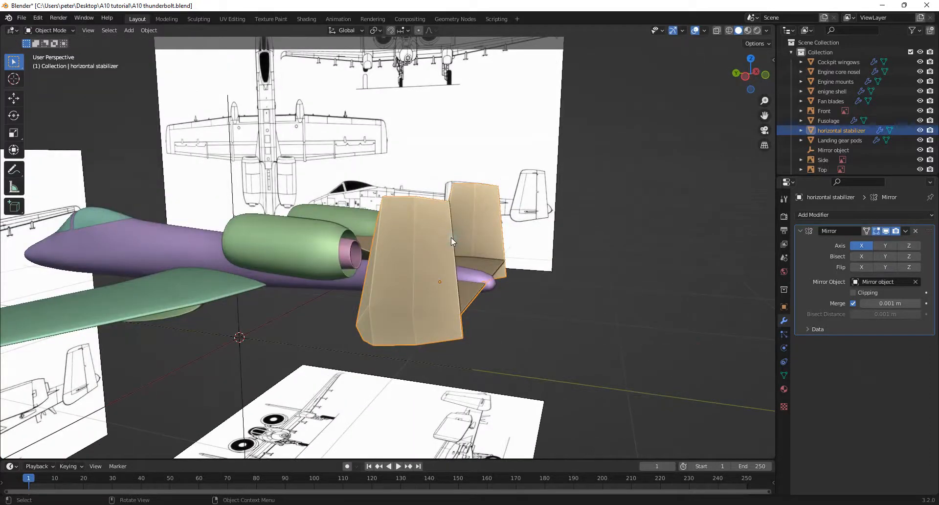
pyautogui.press('F2')
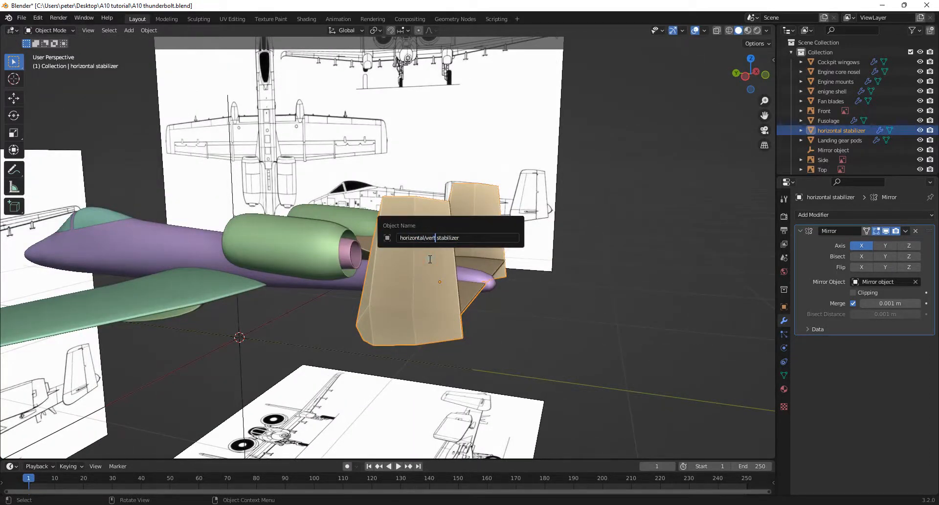
pyautogui.write('/vertical')
pyautogui.press('Return')
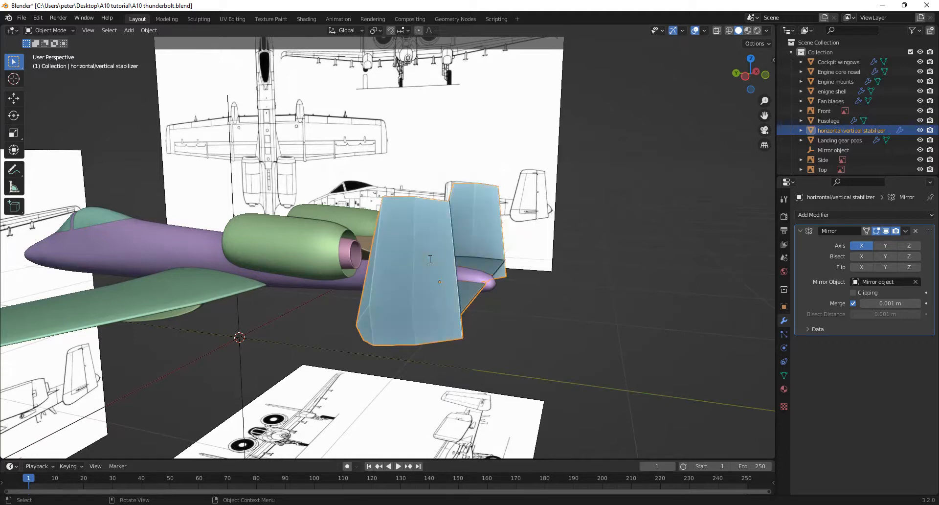
# Add a Subdivision modifier to the horizontal/vertical stabilizer object
pyautogui.click(574, 209)
pyautogui.scroll(-7, 563, 221)
pyautogui.moveTo(563, 221); pyautogui.dragTo(645, 234, button='middle')
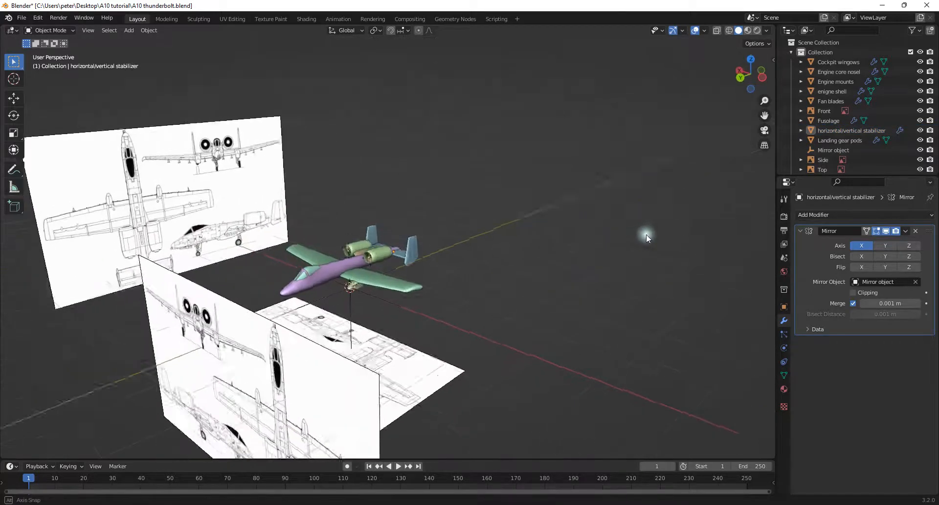
pyautogui.scroll(6, 617, 209)
pyautogui.moveTo(618, 207); pyautogui.dragTo(496, 196, button='middle')
pyautogui.scroll(4, 530, 204)
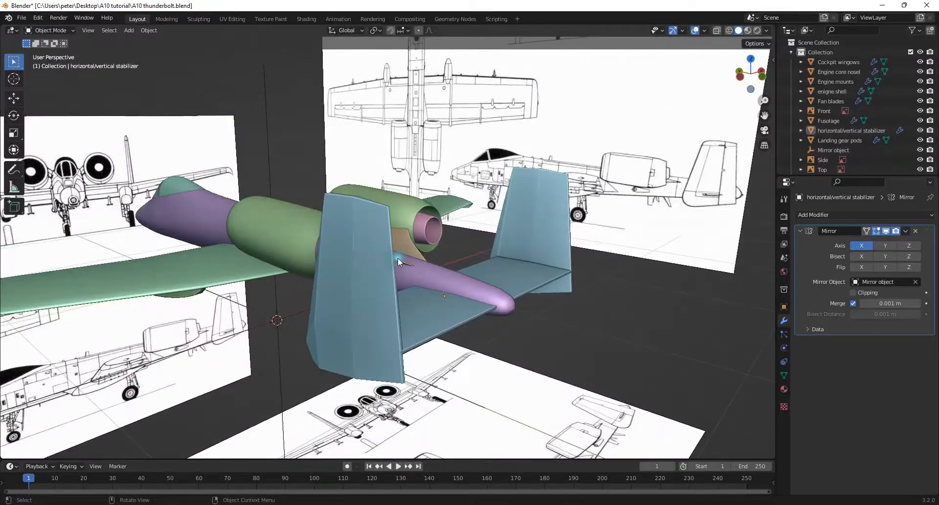
pyautogui.click(350, 315)
pyautogui.moveTo(350, 315); pyautogui.dragTo(576, 248, button='middle')
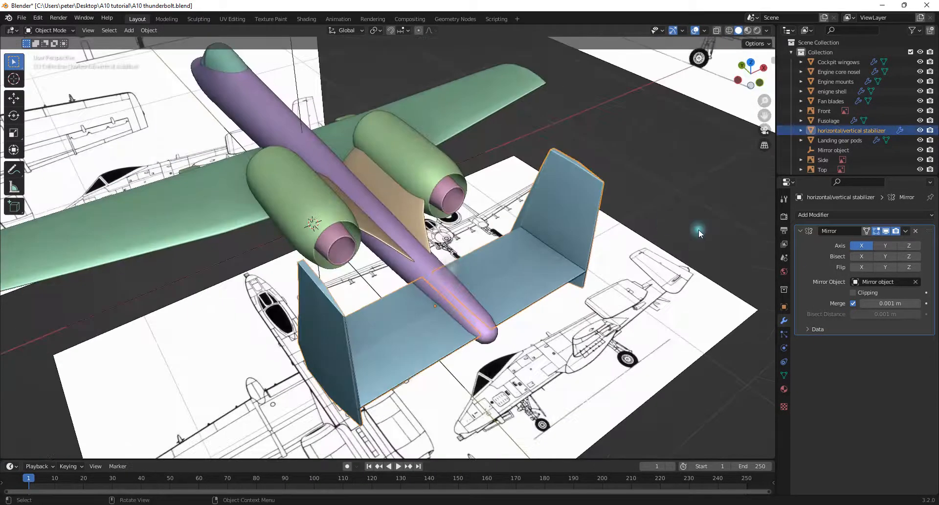
pyautogui.click(867, 218)
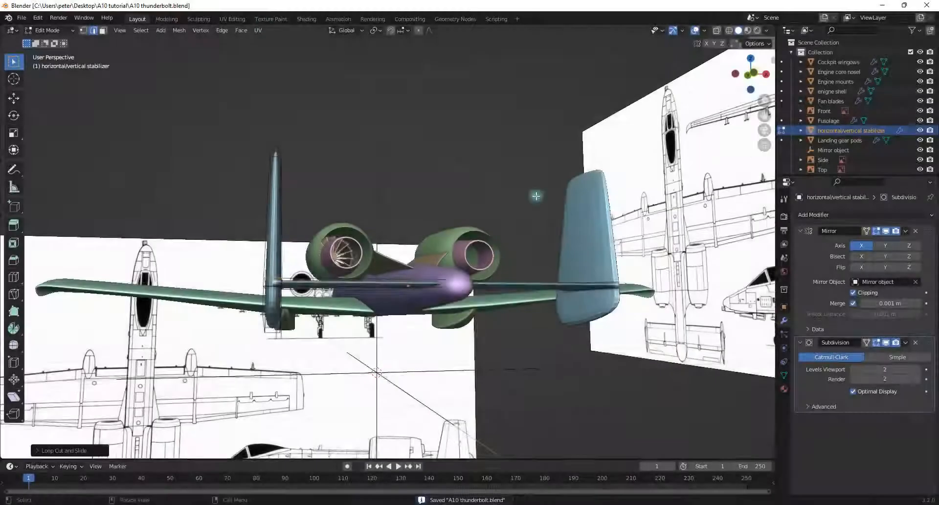
# Check the stabilizer's trailing edge in face selection and merge the mesh's duplicate vertices by distance
pyautogui.moveTo(536, 196); pyautogui.dragTo(465, 228, button='middle')
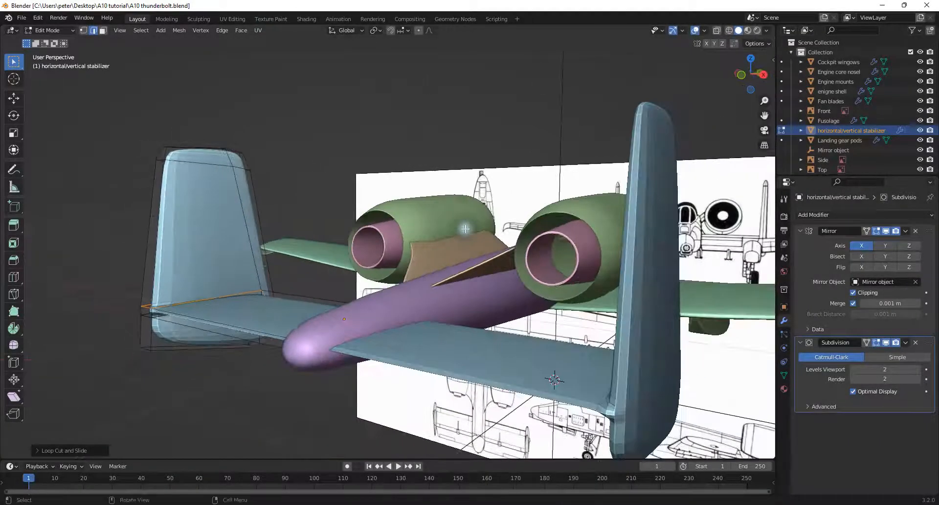
pyautogui.moveTo(388, 294); pyautogui.dragTo(524, 325, button='middle')
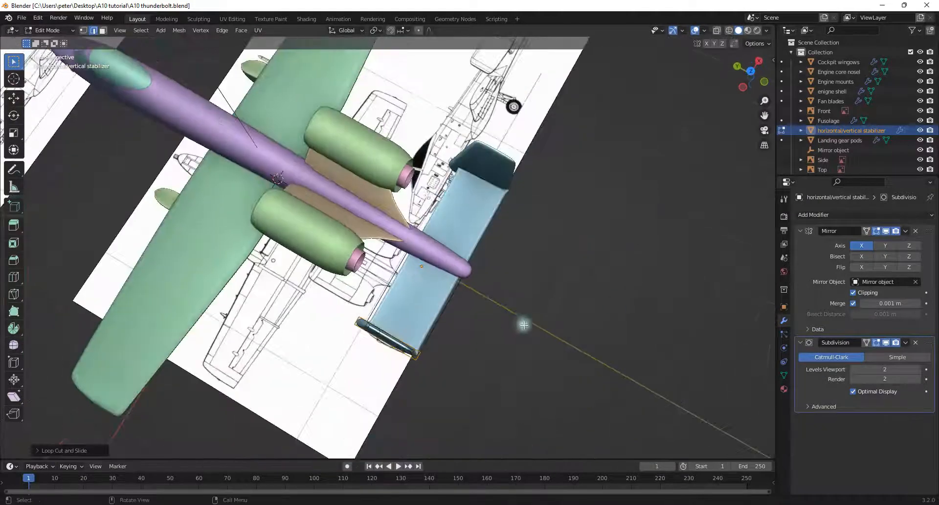
pyautogui.click(748, 70)
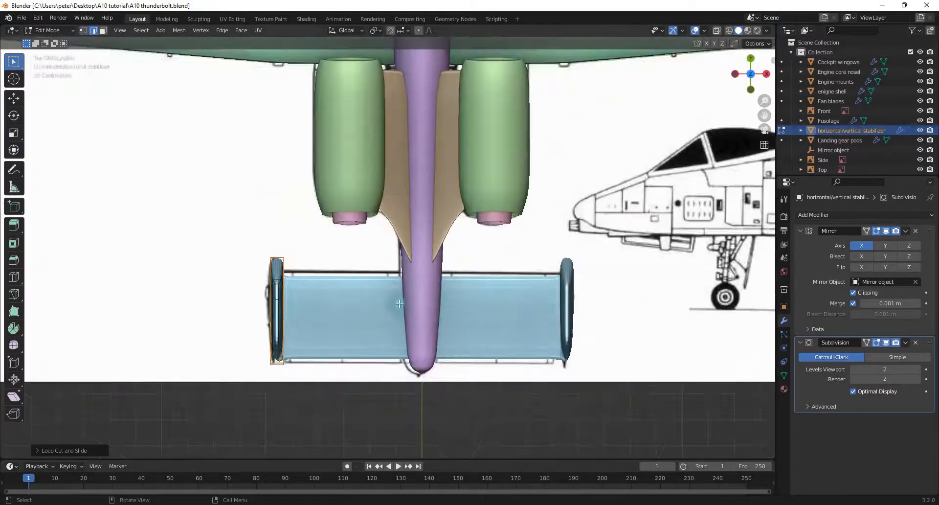
pyautogui.scroll(4, 276, 303)
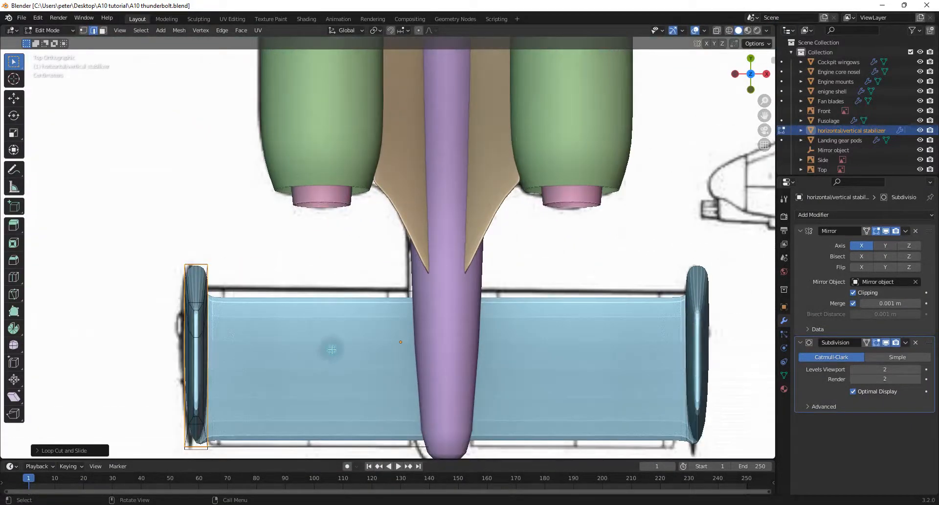
pyautogui.moveTo(436, 354); pyautogui.dragTo(469, 383, button='middle')
pyautogui.click(539, 374)
pyautogui.press('3')
pyautogui.click(538, 372)
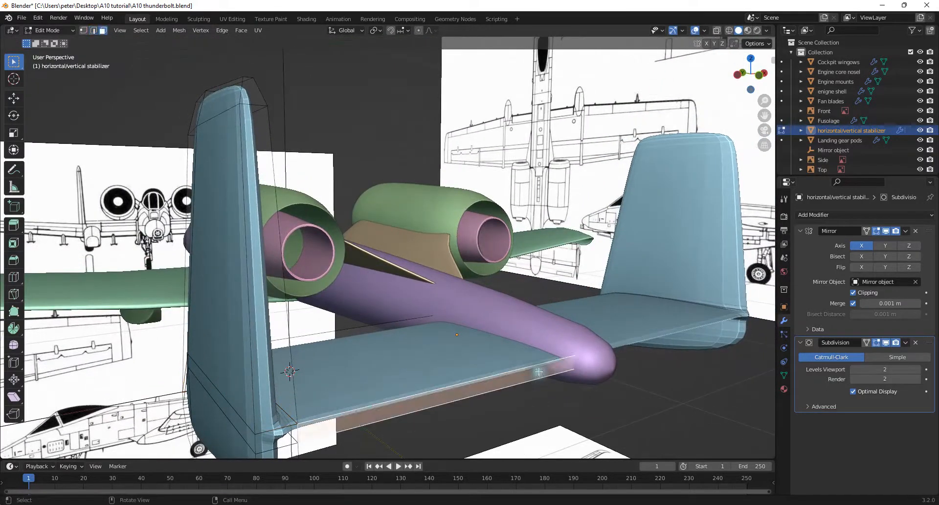
pyautogui.click(503, 336)
pyautogui.click(504, 334)
pyautogui.press('3')
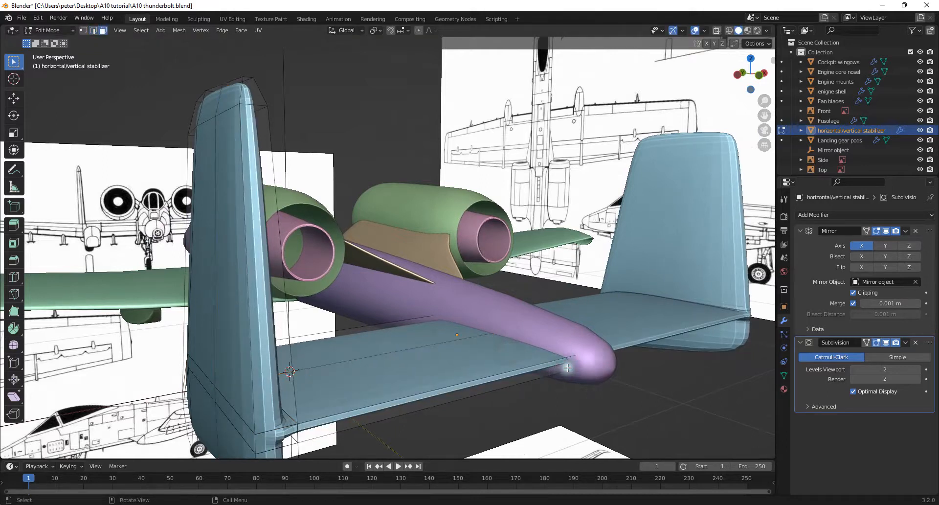
pyautogui.click(568, 367)
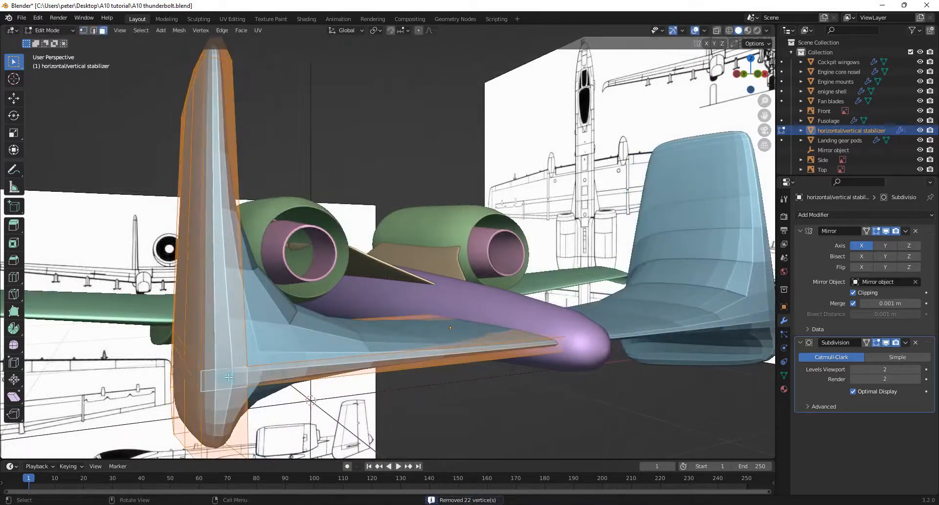
# Select the trailing-edge faces along the horizontal stabilizer and across the fin, and try scaling them along Z
pyautogui.click(273, 377)
pyautogui.keyDown('shift'); pyautogui.click(227, 389); pyautogui.keyUp('shift')
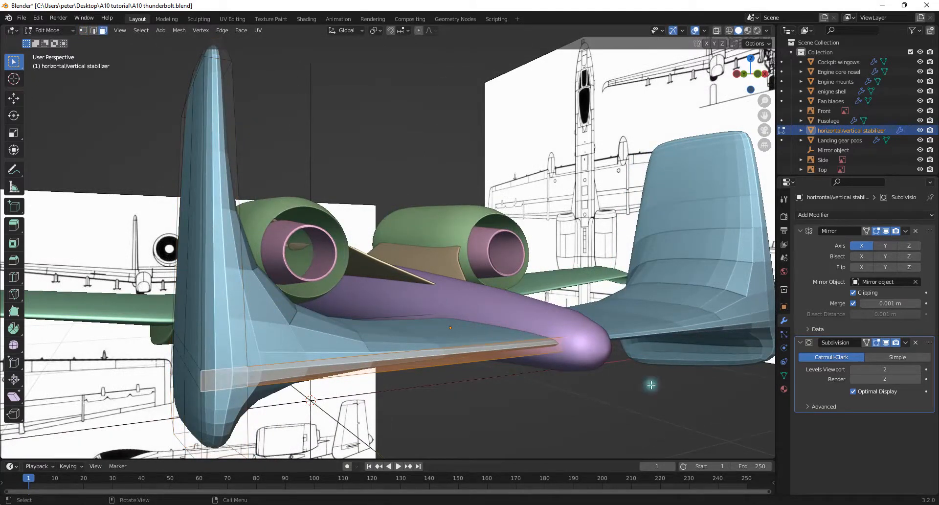
pyautogui.press('s')
pyautogui.press('z')
pyautogui.click(556, 350)
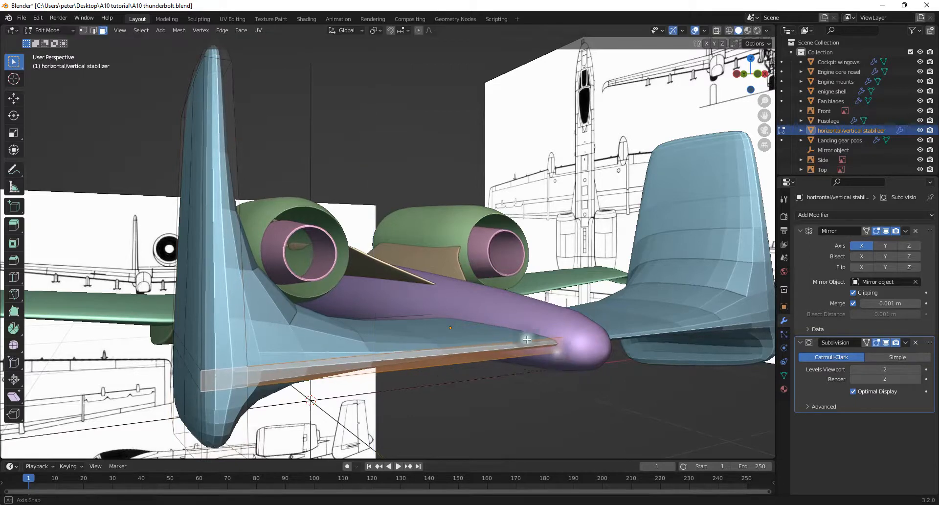
# Scale the selected trailing-edge faces nearly flat along Z
pyautogui.moveTo(526, 338); pyautogui.dragTo(526, 347, button='middle')
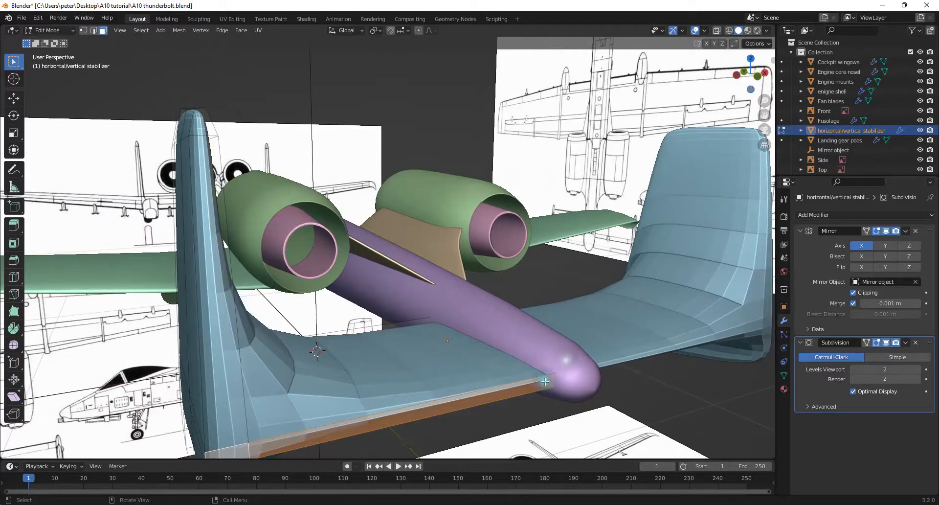
pyautogui.moveTo(482, 398); pyautogui.dragTo(506, 377, button='middle')
pyautogui.press('s')
pyautogui.press('z')
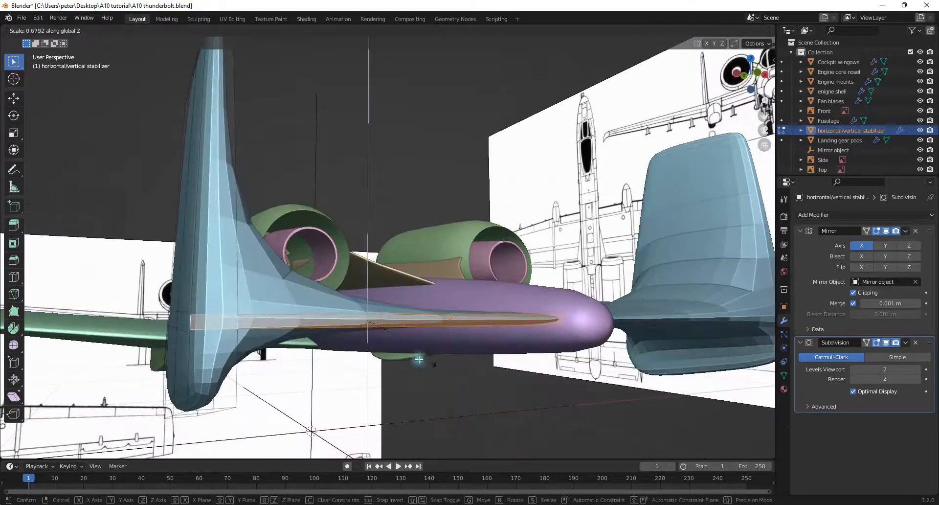
pyautogui.click(361, 337)
pyautogui.moveTo(360, 335); pyautogui.dragTo(478, 318, button='middle')
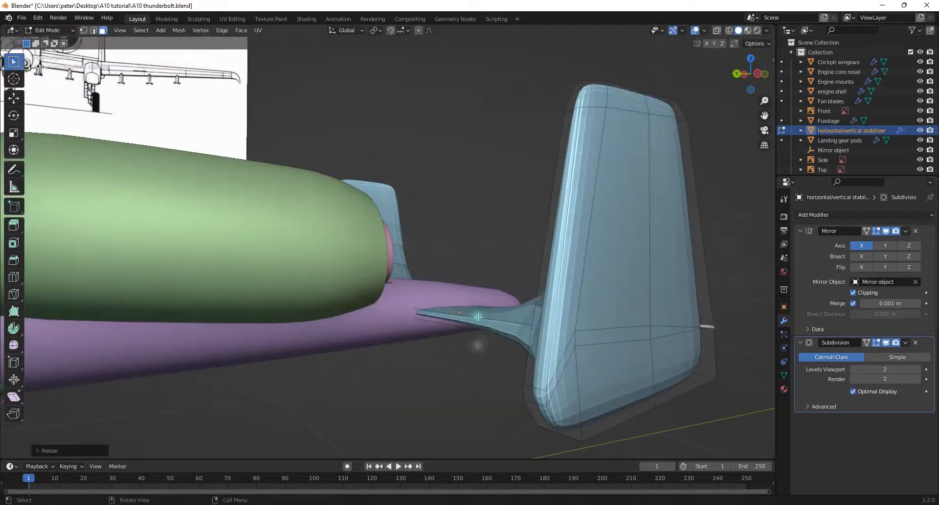
# Refine the stabilizer's edge thickness along Z and add loop cuts to tighten its junction with the fin
pyautogui.moveTo(541, 336); pyautogui.dragTo(298, 365, button='middle')
pyautogui.press('s')
pyautogui.press('z')
pyautogui.click(551, 337)
pyautogui.click(415, 354)
pyautogui.click(195, 359)
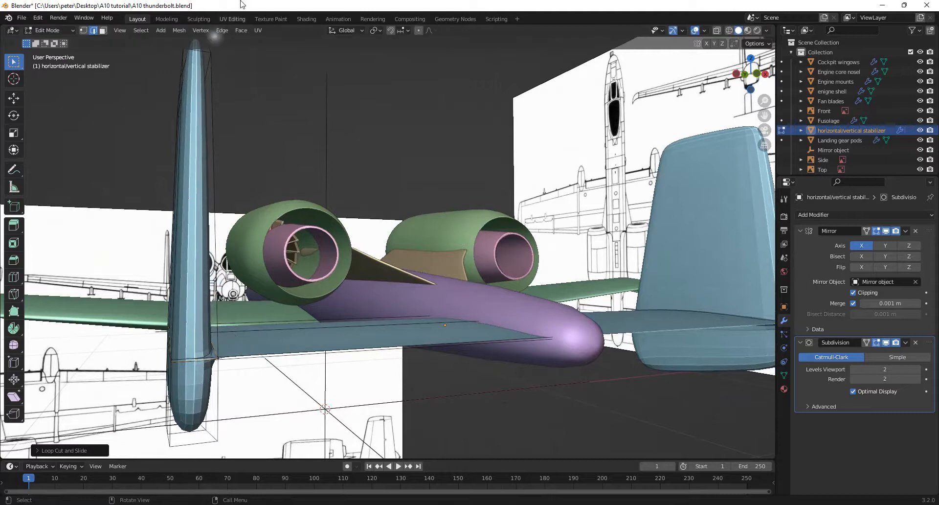
# Work on the edge loops around the fin at stabilizer height and examine the fin joint
pyautogui.moveTo(344, 226); pyautogui.dragTo(334, 219, button='middle')
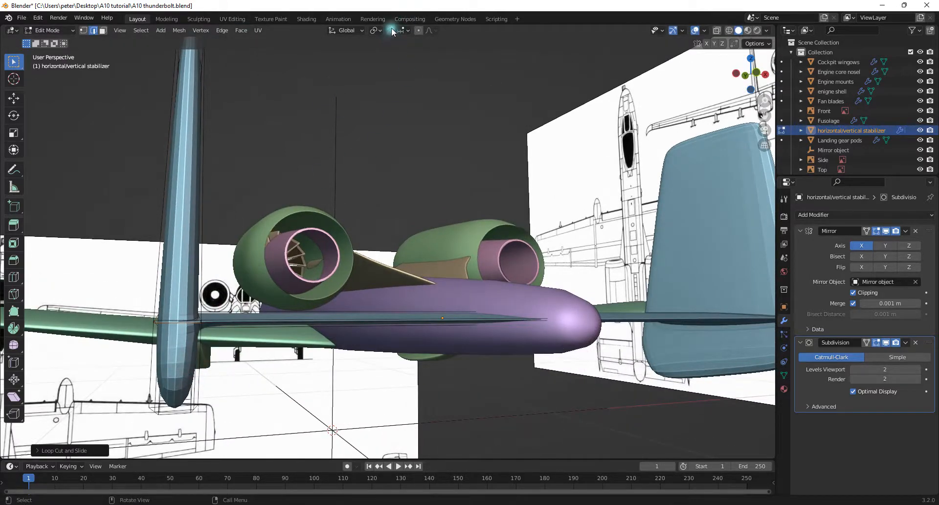
pyautogui.click(193, 370)
pyautogui.click(192, 342)
pyautogui.moveTo(258, 367); pyautogui.dragTo(211, 354, button='middle')
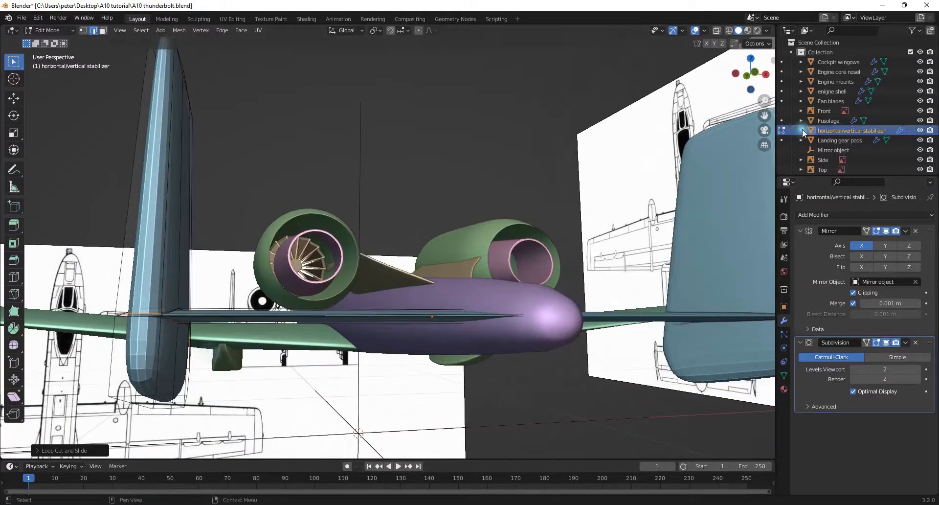
pyautogui.click(753, 75)
pyautogui.moveTo(455, 202); pyautogui.dragTo(486, 205, button='middle')
pyautogui.moveTo(278, 329); pyautogui.dragTo(281, 340)
pyautogui.moveTo(335, 323)
pyautogui.mouseDown(button='middle')
pyautogui.moveTo(323, 320)
pyautogui.moveTo(342, 318)
pyautogui.moveTo(332, 317)
pyautogui.mouseUp(button='middle')
pyautogui.scroll(3, 332, 317)
pyautogui.moveTo(260, 408); pyautogui.dragTo(275, 402, button='middle')
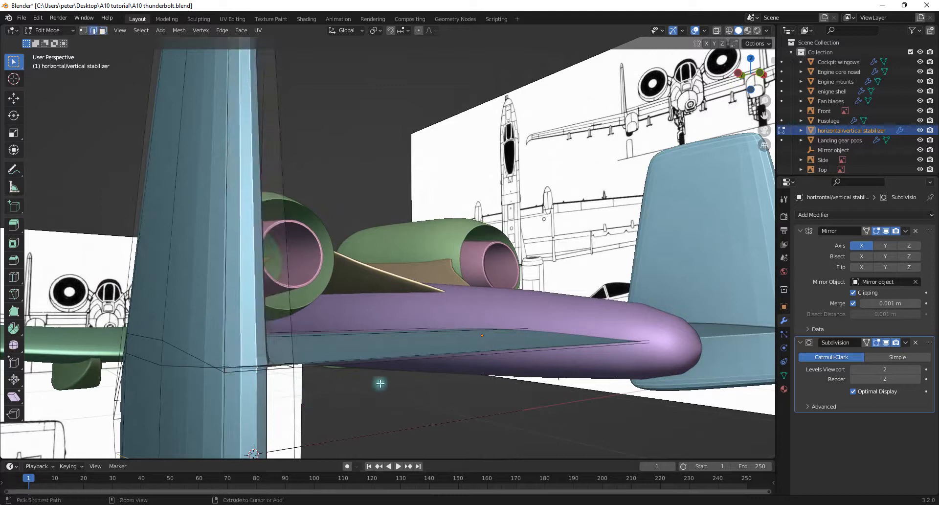
# Undo the loop cuts and the edge flattening, back to the unscaled trailing-edge face selection
pyautogui.hotkey('ctrl', 'z')
pyautogui.hotkey('ctrl', 'z')
pyautogui.hotkey('ctrl', 'z')
pyautogui.hotkey('ctrl', 'z')
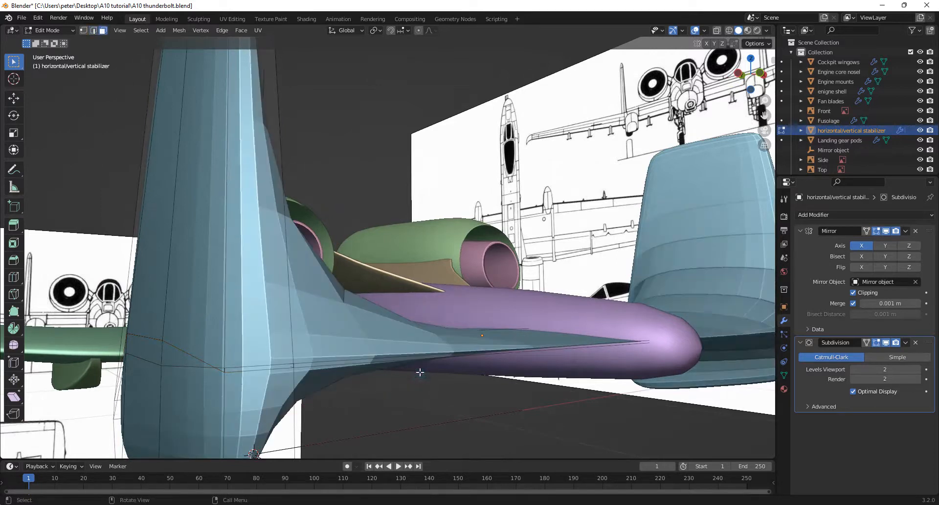
pyautogui.hotkey('ctrl', 'z')
pyautogui.hotkey('ctrl', 'z')
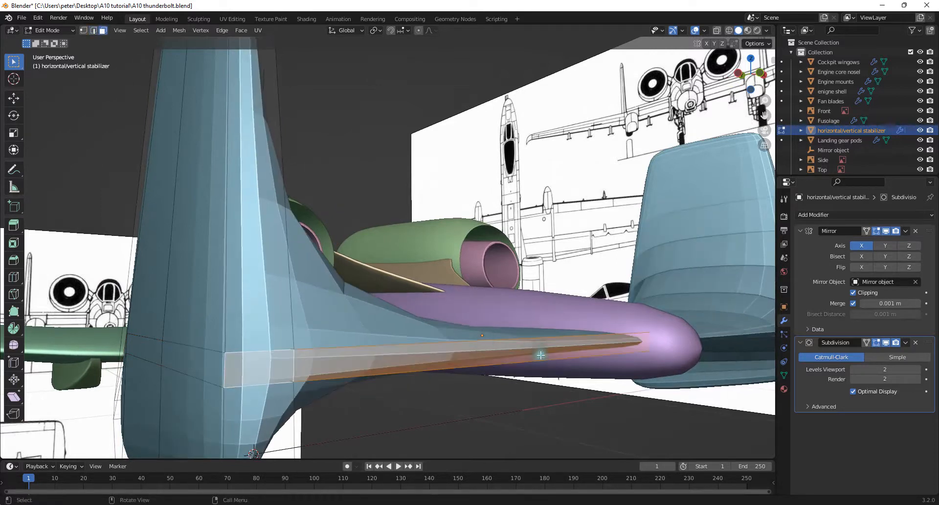
# Flatten the selected trailing-edge faces along Z and tighten the stabilizer's junction with the fin using a loop cut
pyautogui.press('s')
pyautogui.press('z')
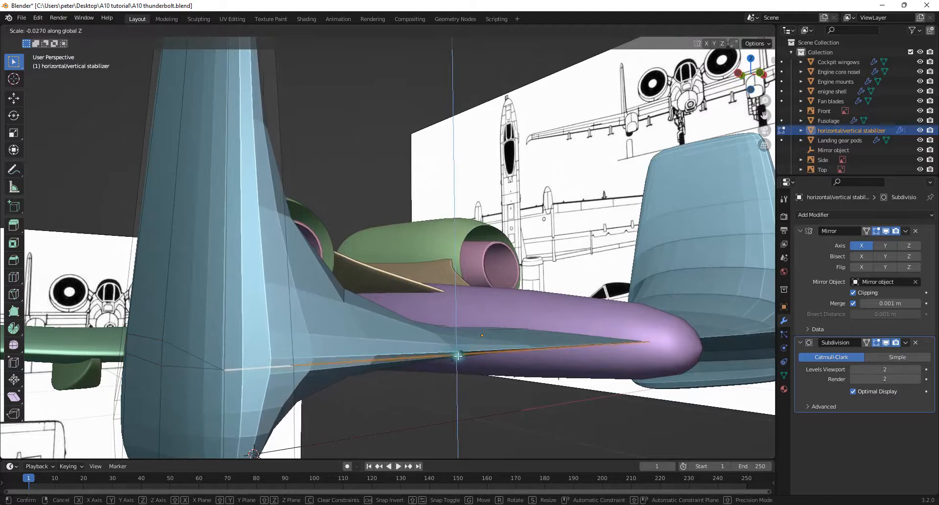
pyautogui.click(468, 356)
pyautogui.moveTo(468, 357); pyautogui.dragTo(450, 343, button='middle')
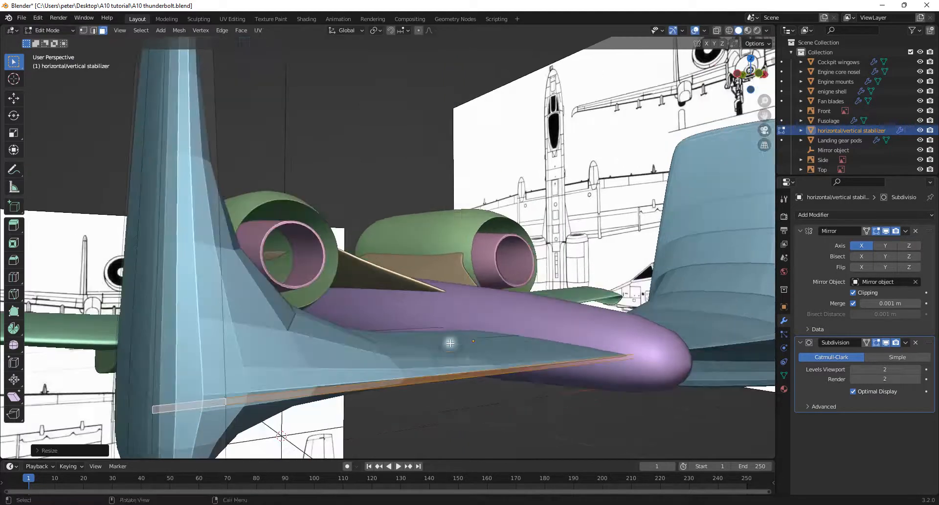
pyautogui.click(472, 362)
pyautogui.click(268, 418)
pyautogui.moveTo(268, 418); pyautogui.dragTo(371, 359, button='middle')
pyautogui.press('s')
pyautogui.click(480, 368)
# Select the fin's trailing-edge faces and scale them narrower along X
pyautogui.click(144, 333)
pyautogui.keyDown('shift'); pyautogui.click(151, 311); pyautogui.keyUp('shift')
pyautogui.keyDown('shift'); pyautogui.click(162, 383); pyautogui.keyUp('shift')
pyautogui.press('s')
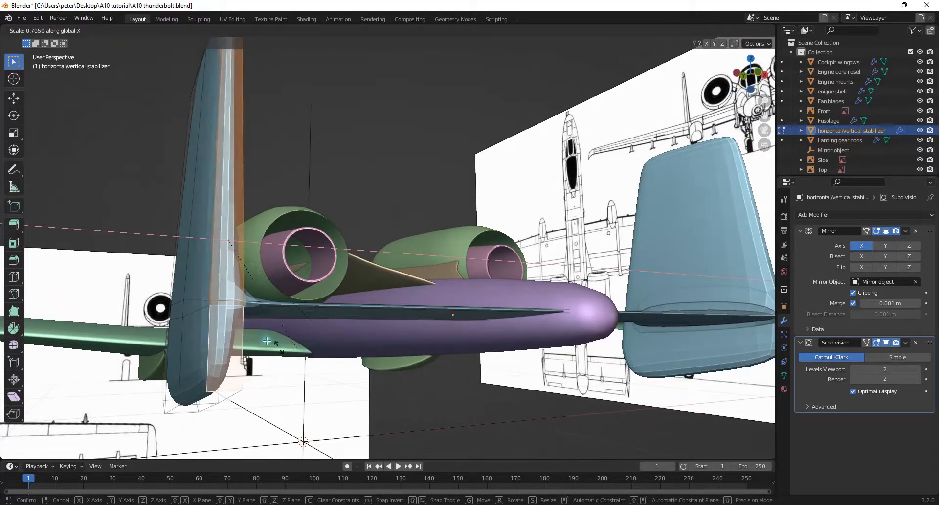
pyautogui.click(297, 303)
pyautogui.moveTo(297, 302); pyautogui.dragTo(225, 359, button='middle')
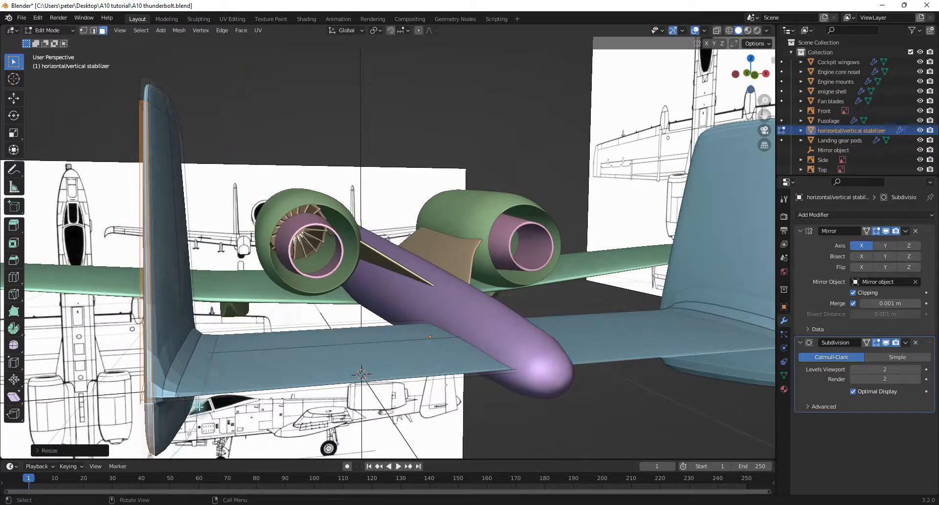
# Add loop cuts around the fin above and below the horizontal stabilizer
pyautogui.moveTo(199, 406); pyautogui.dragTo(199, 375, button='middle')
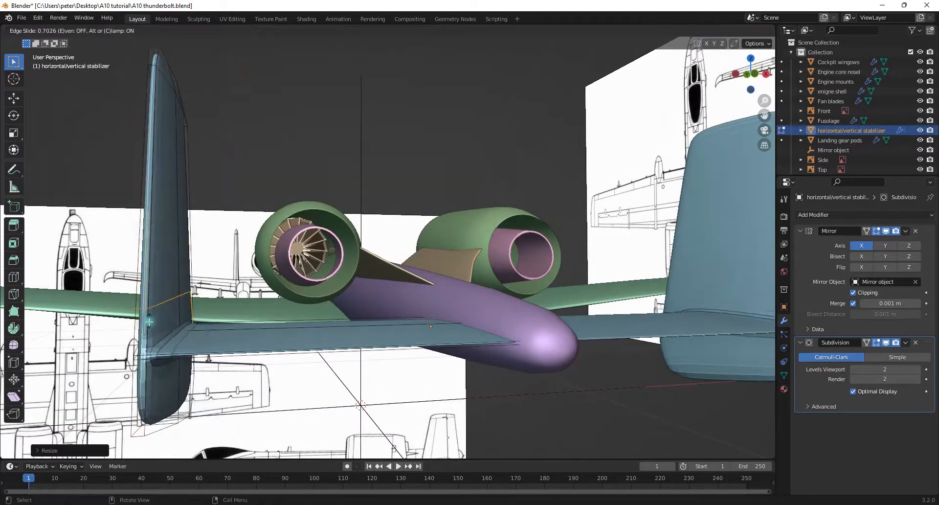
pyautogui.click(147, 343)
pyautogui.moveTo(147, 343); pyautogui.dragTo(192, 358, button='middle')
pyautogui.keyDown('alt'); pyautogui.click(154, 335); pyautogui.keyUp('alt')
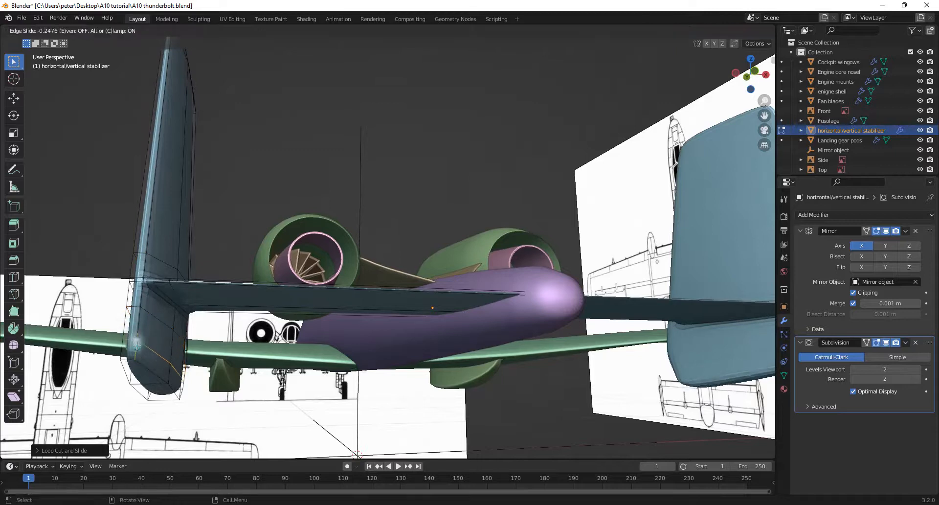
pyautogui.moveTo(133, 329); pyautogui.dragTo(317, 405, button='middle')
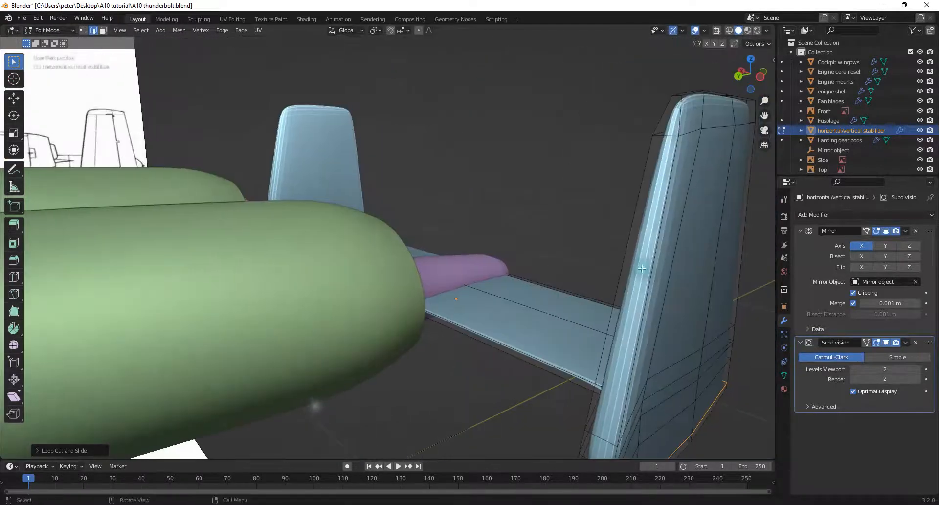
# Select all of the fin's leading-edge faces down to its lower tip and scale them narrower along X
pyautogui.click(668, 124)
pyautogui.keyDown('shift'); pyautogui.click(667, 190); pyautogui.keyUp('shift')
pyautogui.moveTo(674, 187); pyautogui.dragTo(668, 312, button='middle')
pyautogui.keyDown('shift'); pyautogui.click(635, 362); pyautogui.keyUp('shift')
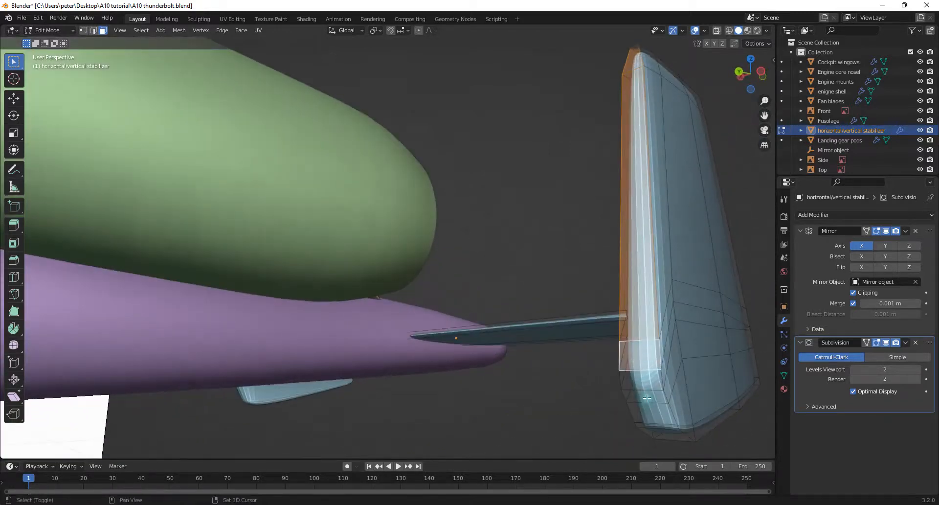
pyautogui.keyDown('shift'); pyautogui.click(647, 398); pyautogui.keyUp('shift')
pyautogui.keyDown('shift'); pyautogui.click(646, 381); pyautogui.keyUp('shift')
pyautogui.keyDown('shift'); pyautogui.click(659, 423); pyautogui.keyUp('shift')
pyautogui.keyDown('shift'); pyautogui.click(665, 431); pyautogui.keyUp('shift')
pyautogui.keyDown('shift'); pyautogui.click(674, 437); pyautogui.keyUp('shift')
pyautogui.press('s')
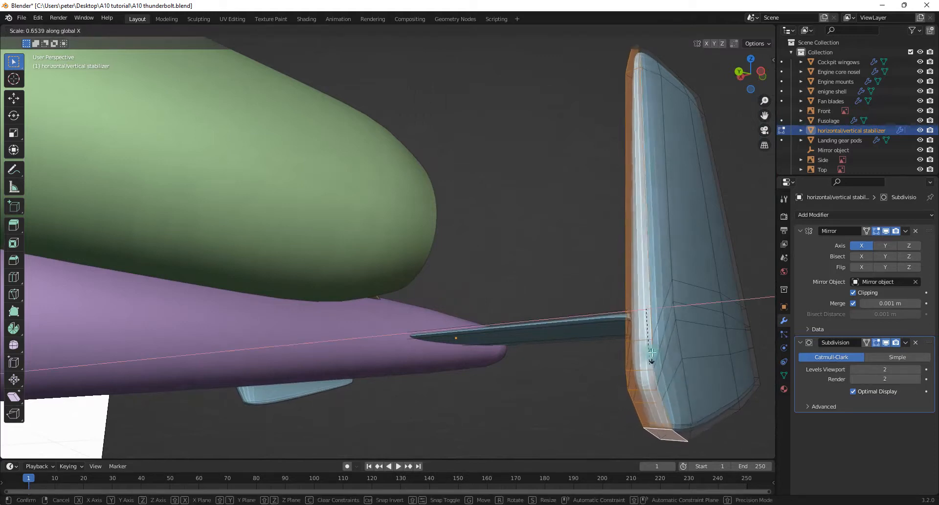
pyautogui.click(664, 317)
# Return the stabilizer to Object Mode and apply smooth shading to it
pyautogui.scroll(-3, 693, 318)
pyautogui.moveTo(694, 320); pyautogui.dragTo(485, 267, button='middle')
pyautogui.press('Tab')
pyautogui.scroll(1, 485, 267)
pyautogui.rightClick(208, 331)
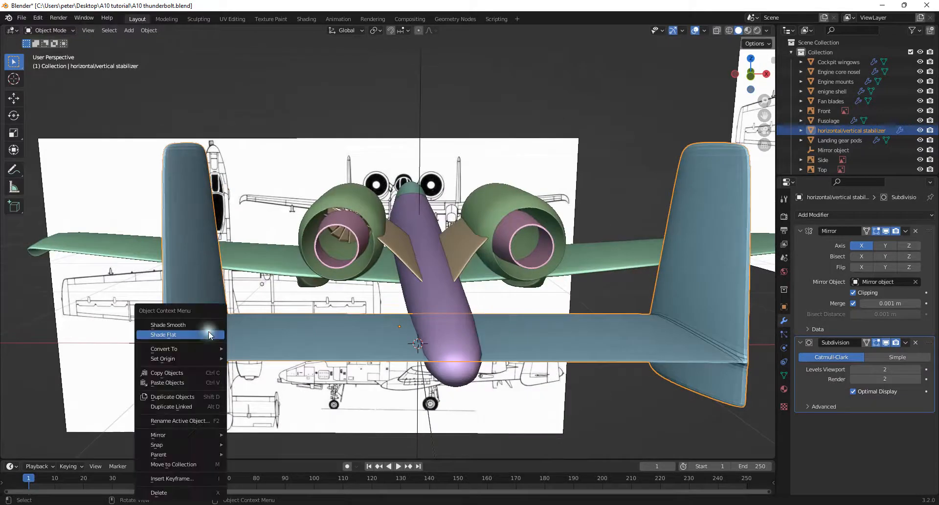
pyautogui.scroll(2, 308, 311)
pyautogui.scroll(-4, 308, 311)
# Save the Blender file and review the finished tail on the whole aircraft
pyautogui.moveTo(301, 143); pyautogui.dragTo(546, 243, button='middle')
pyautogui.hotkey('ctrl', 's')
pyautogui.scroll(-4, 546, 242)
pyautogui.moveTo(433, 266); pyautogui.dragTo(477, 225, button='middle')
pyautogui.scroll(7, 564, 278)
pyautogui.scroll(-4, 497, 270)
pyautogui.scroll(5, 496, 230)
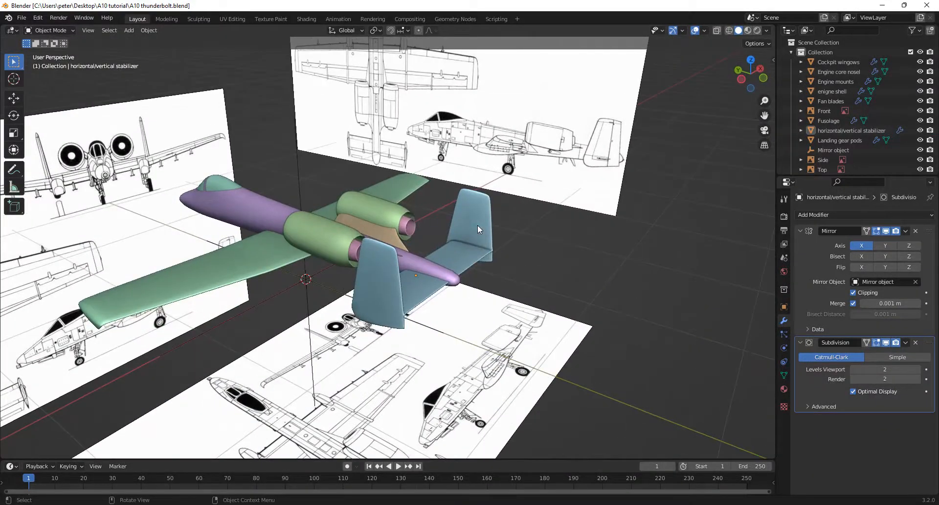